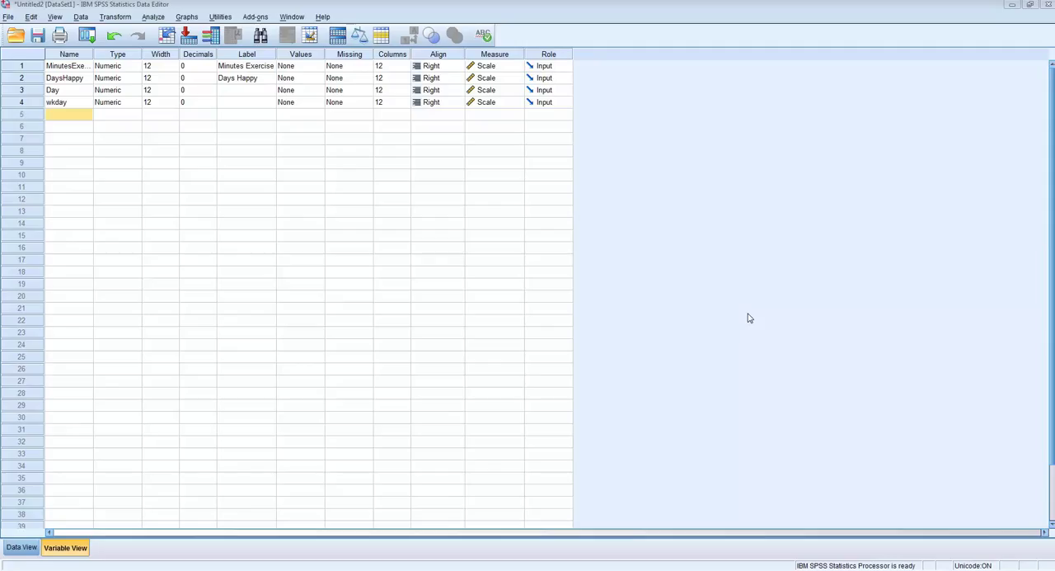
- Start an Explore analysis with Minutes Exercise and Days Happy as the dependent variables
left_click(153, 18)
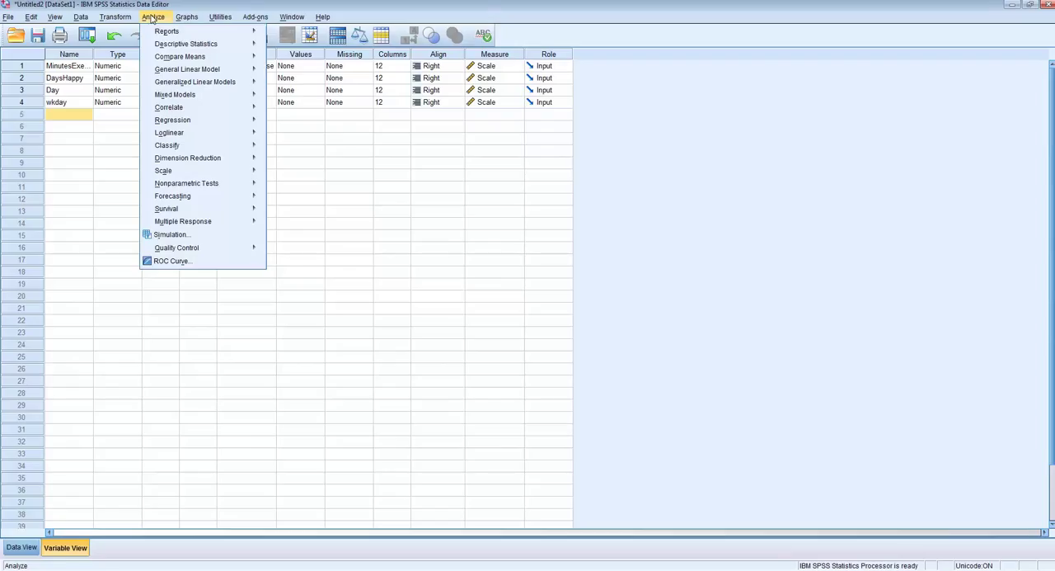
mouse_move(190, 44)
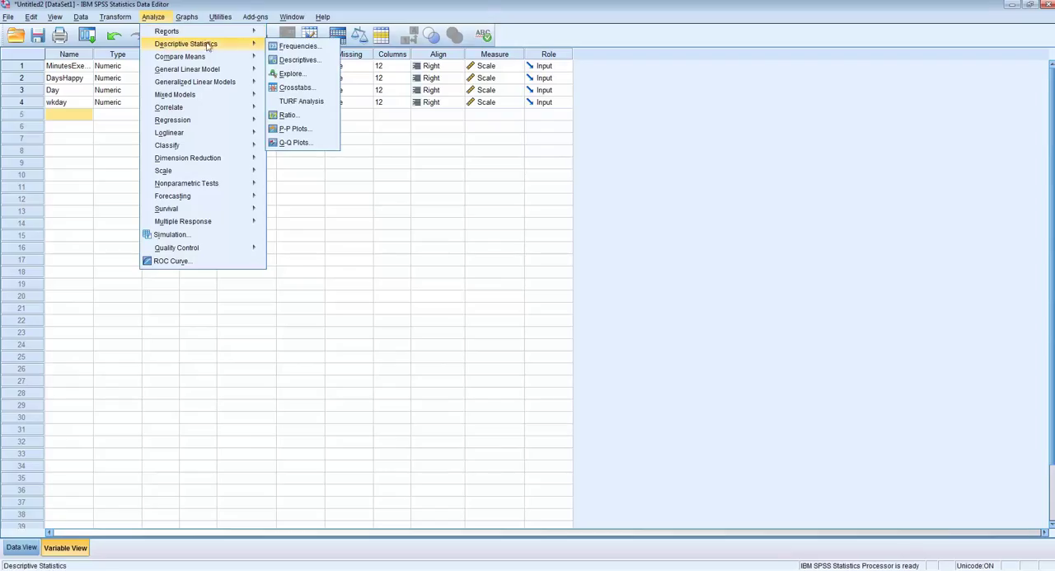
left_click(302, 75)
left_click(671, 66)
left_click(578, 147)
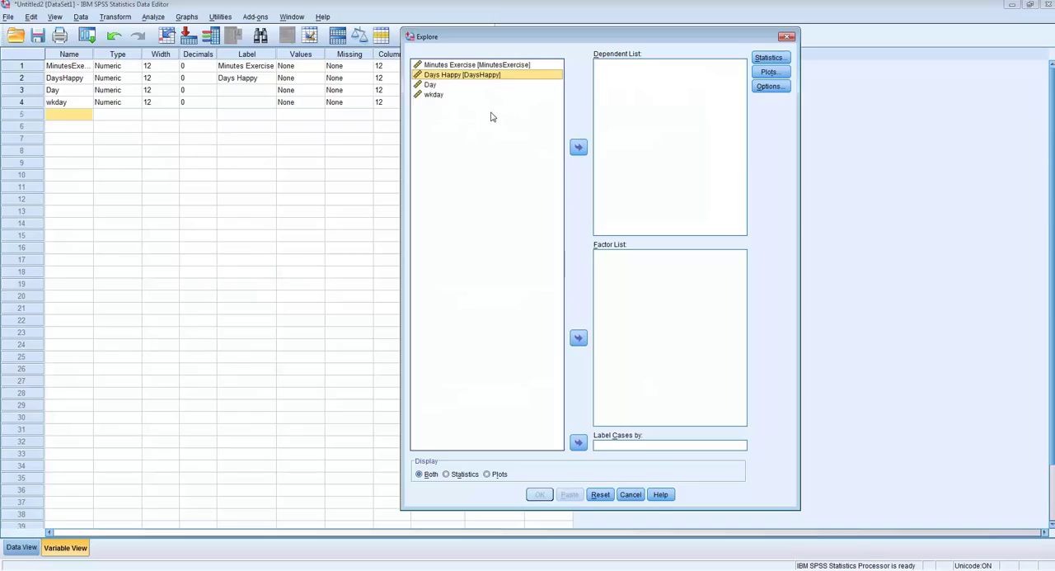
left_click(466, 65, "shift")
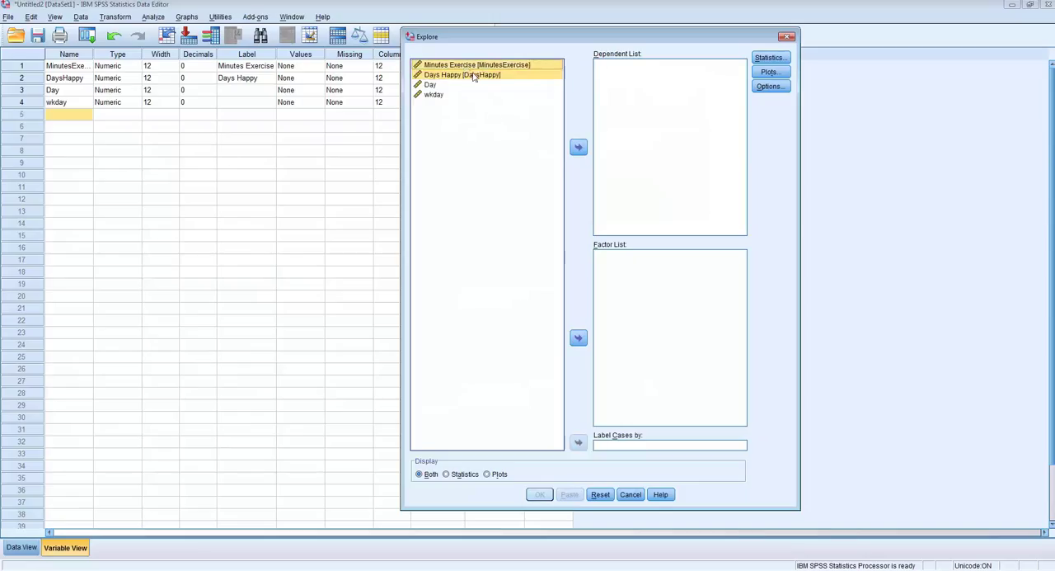
left_click(578, 147)
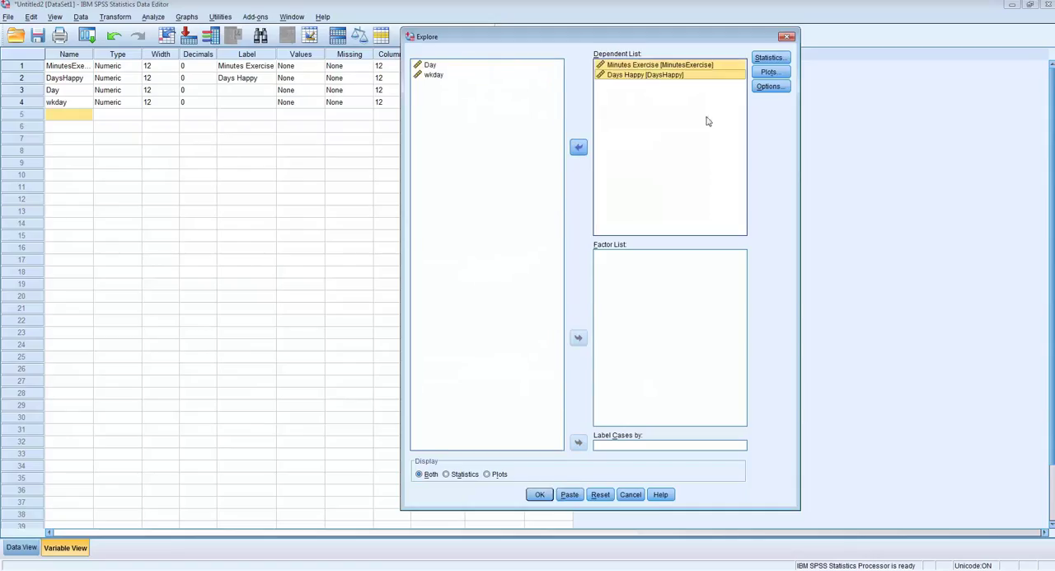
- Run Explore with descriptives at 95% confidence, percentiles, dependents-together boxplots, stem-and-leaf plots, histograms and normality plots with tests
left_click(771, 58)
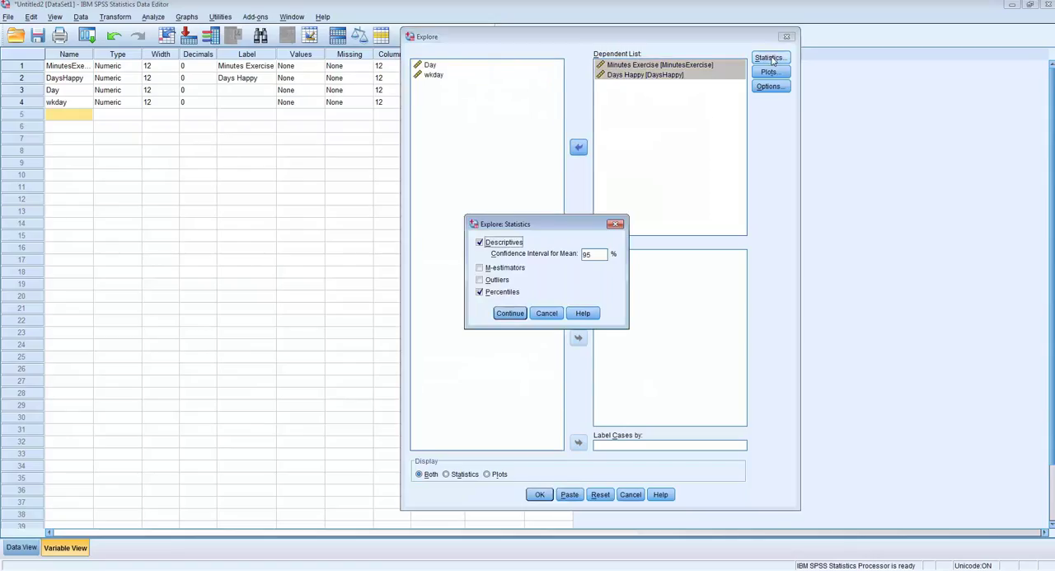
left_click(506, 314)
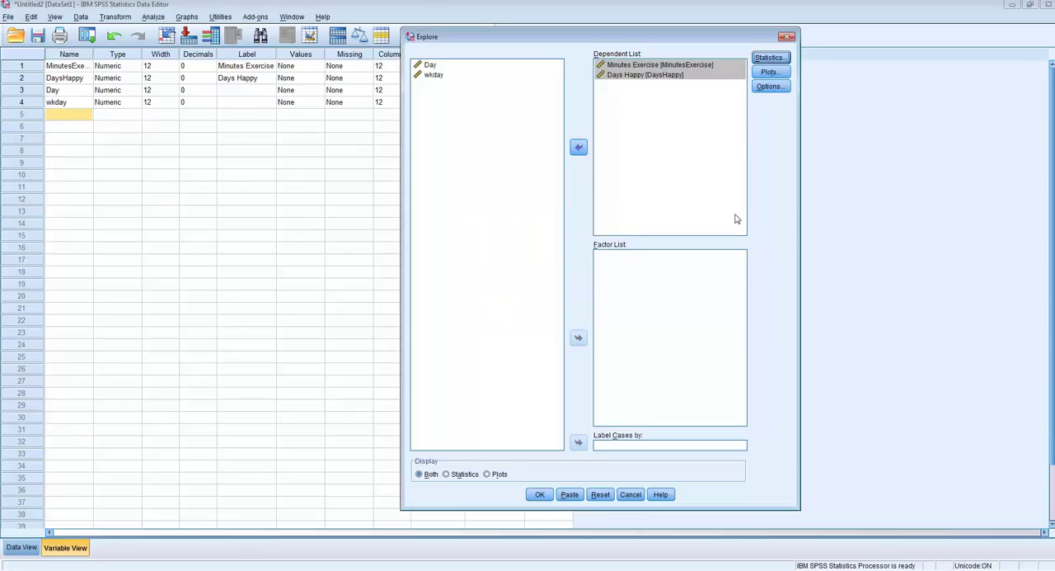
left_click(768, 73)
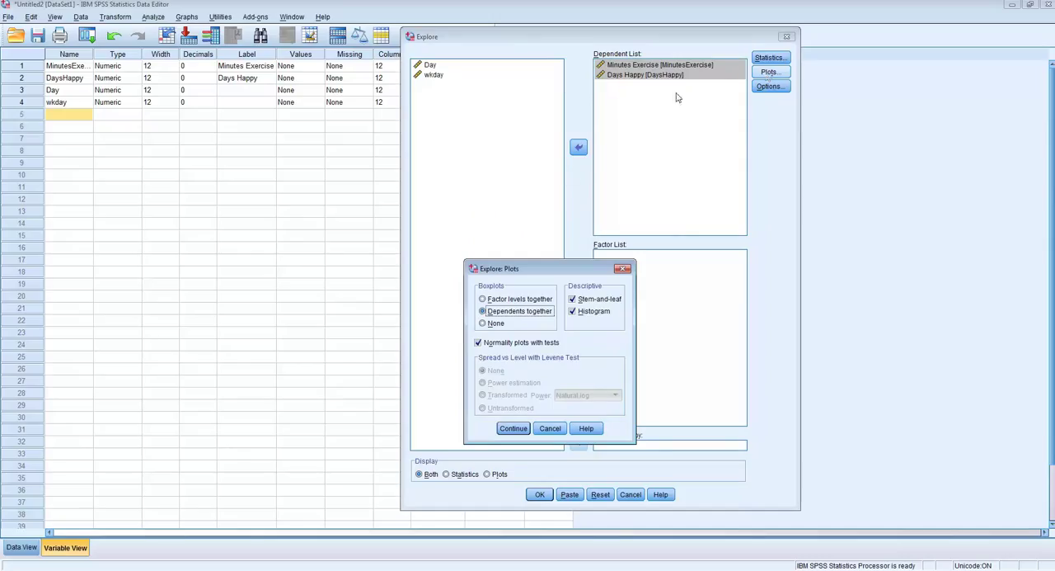
left_click(478, 343)
left_click(478, 343)
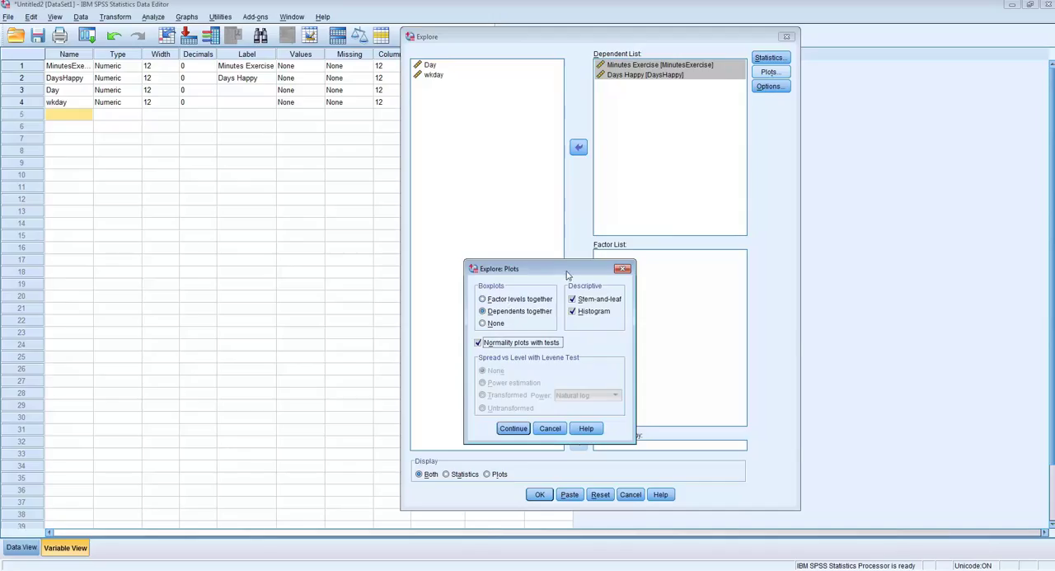
left_click_drag(567, 274, 479, 278)
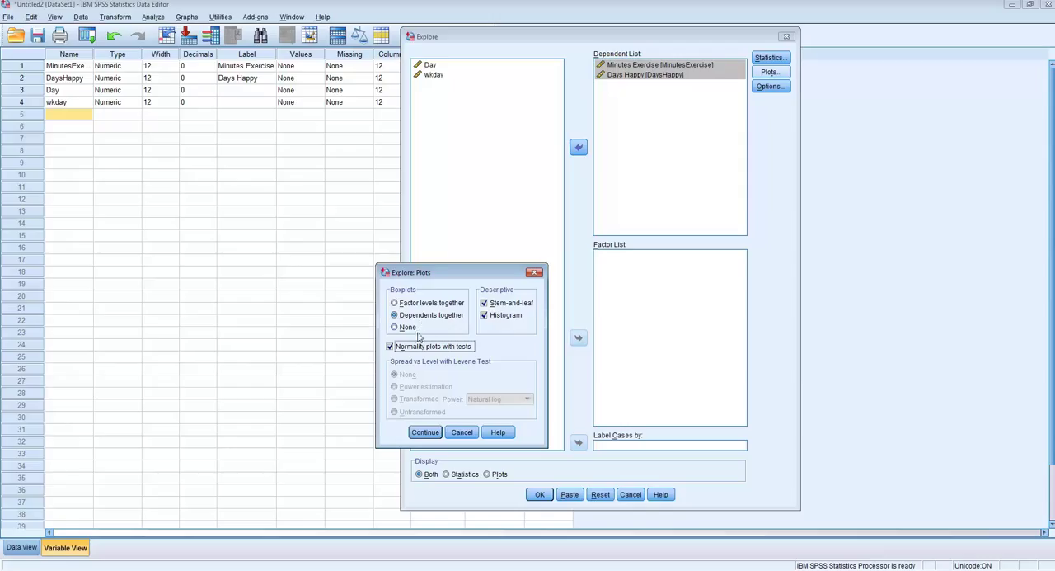
left_click(425, 432)
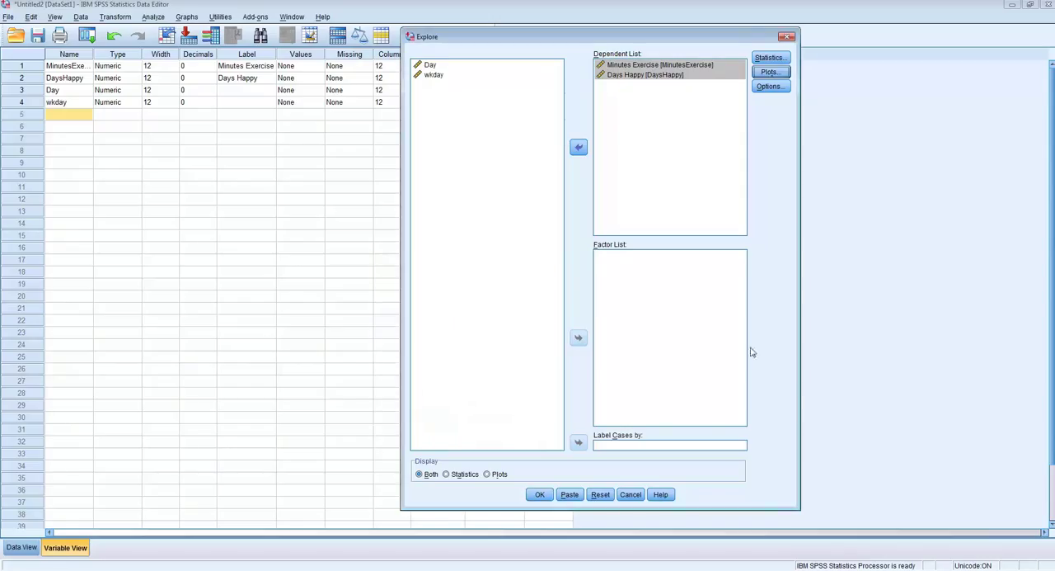
left_click(544, 493)
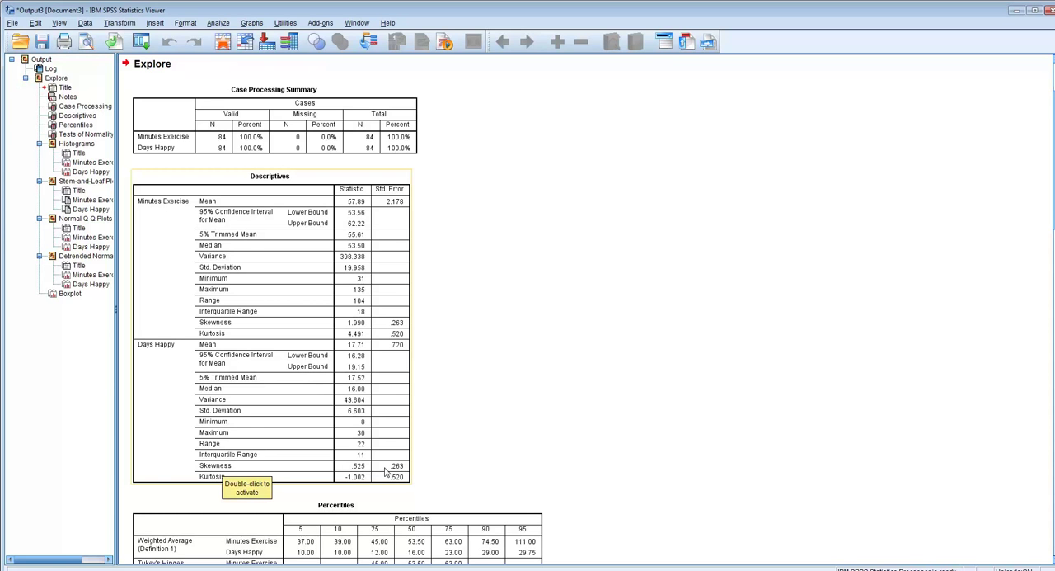
- Add a normal distribution curve with automatic parameters to the Minutes Exercise histogram in the output
scroll(542, 388, "down", 3)
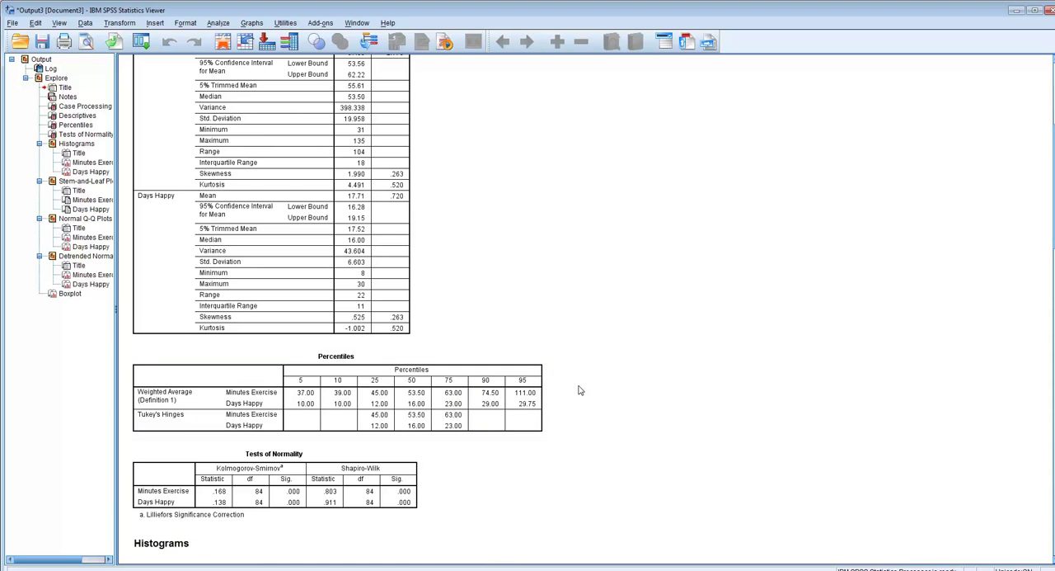
scroll(580, 390, "down", 3)
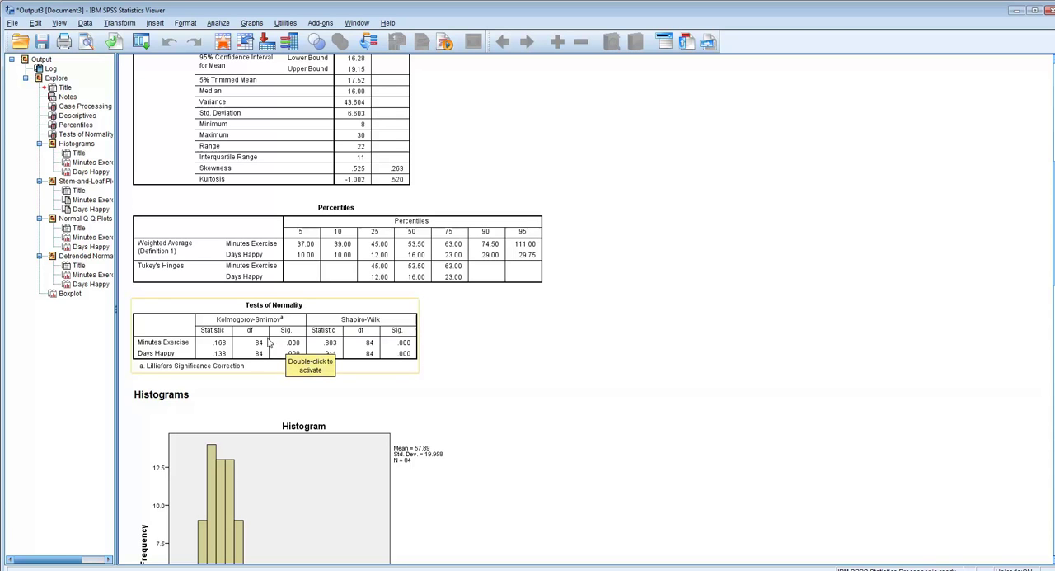
scroll(531, 378, "down", 5)
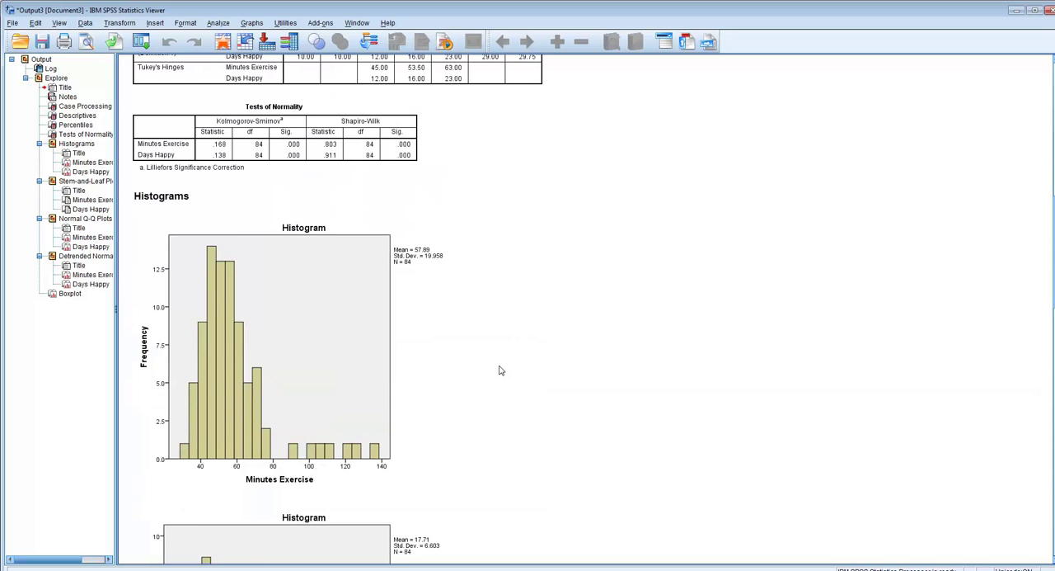
double_click(254, 357)
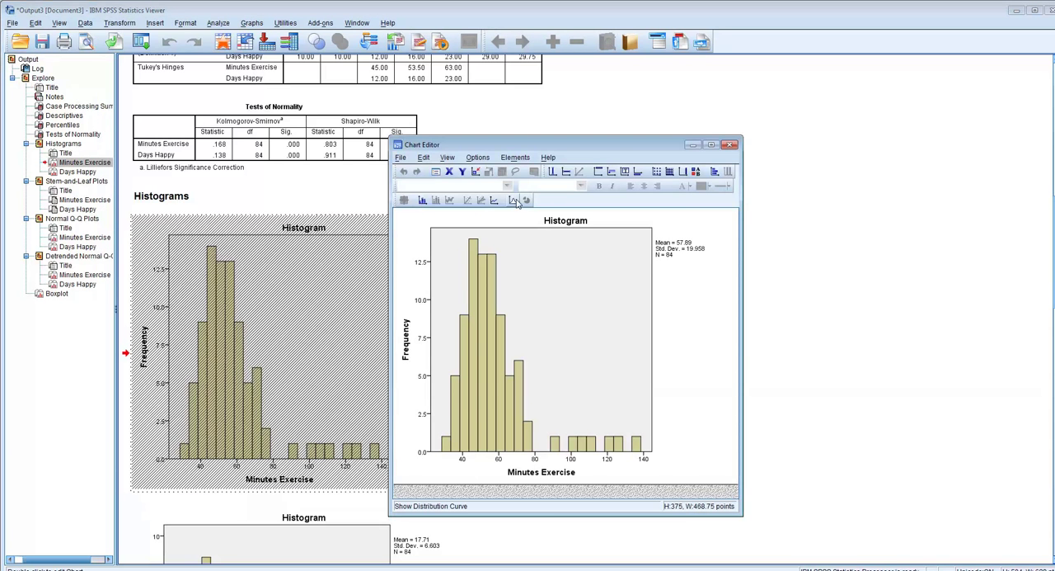
left_click(516, 201)
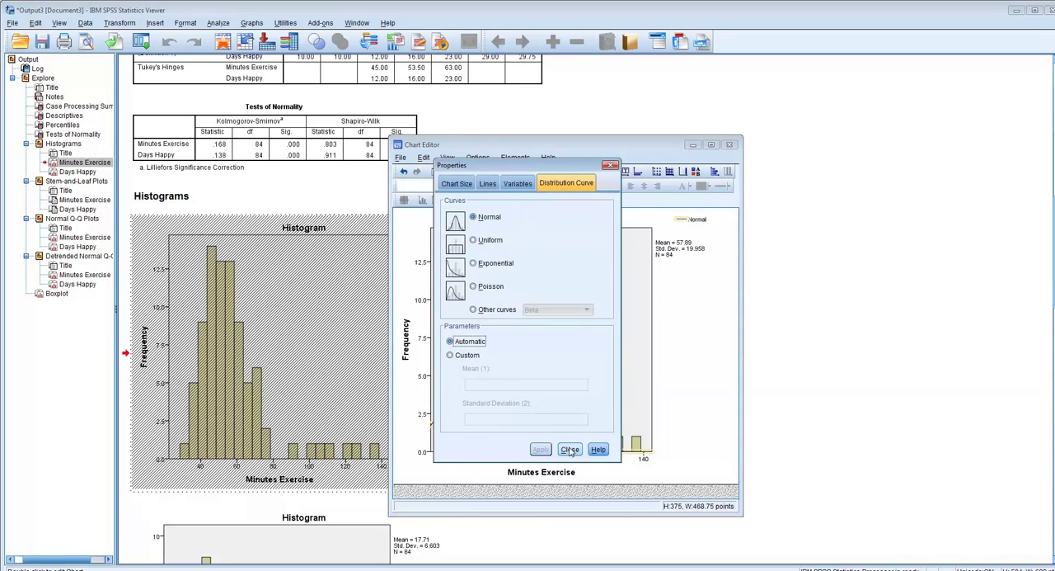
left_click(571, 450)
left_click(729, 145)
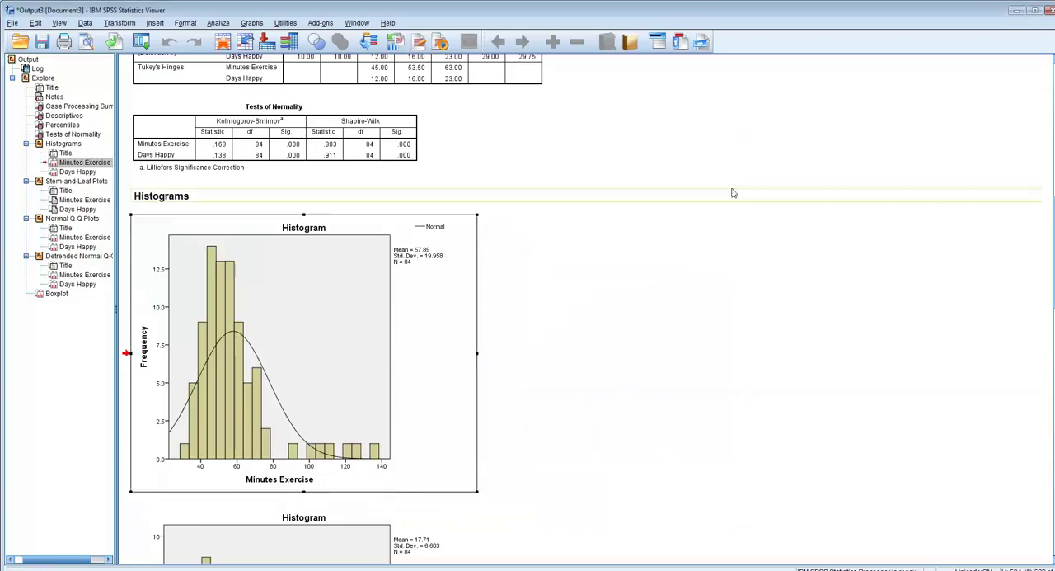
left_click(733, 297)
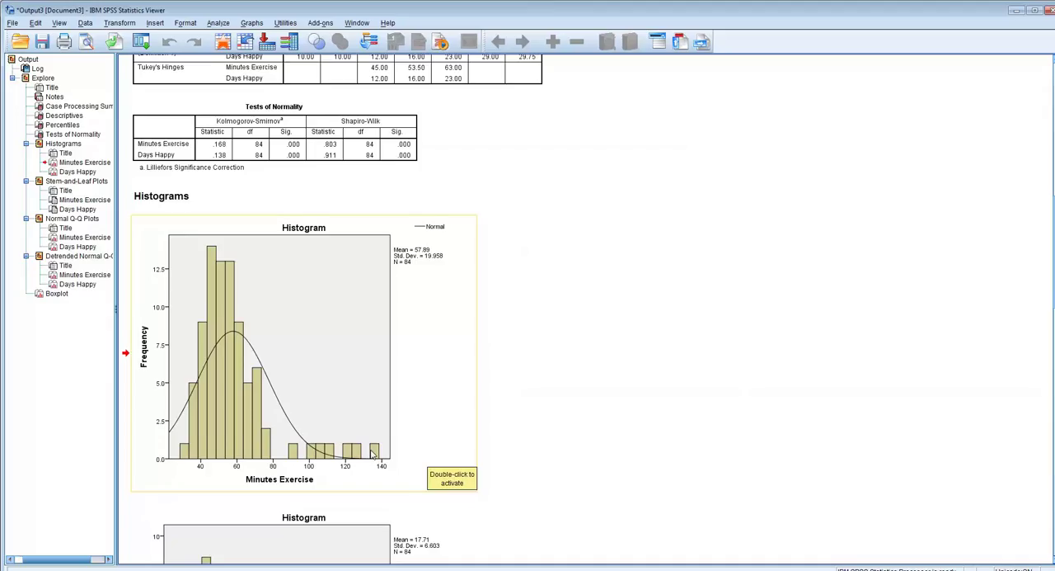
- Overlay a normal distribution curve on the Days Happy histogram and return to the output
scroll(601, 337, "down", 2)
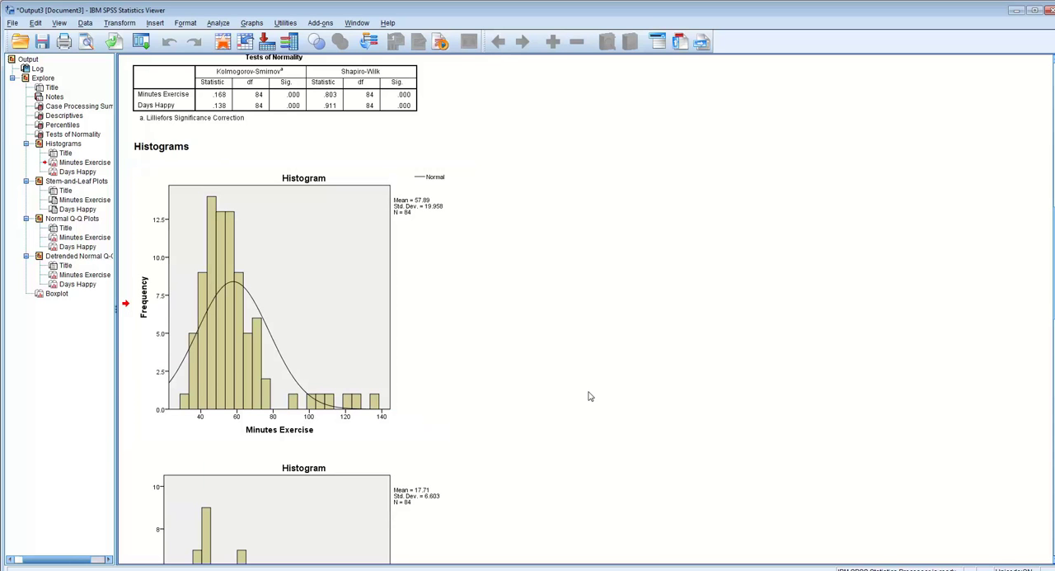
scroll(589, 397, "down", 5)
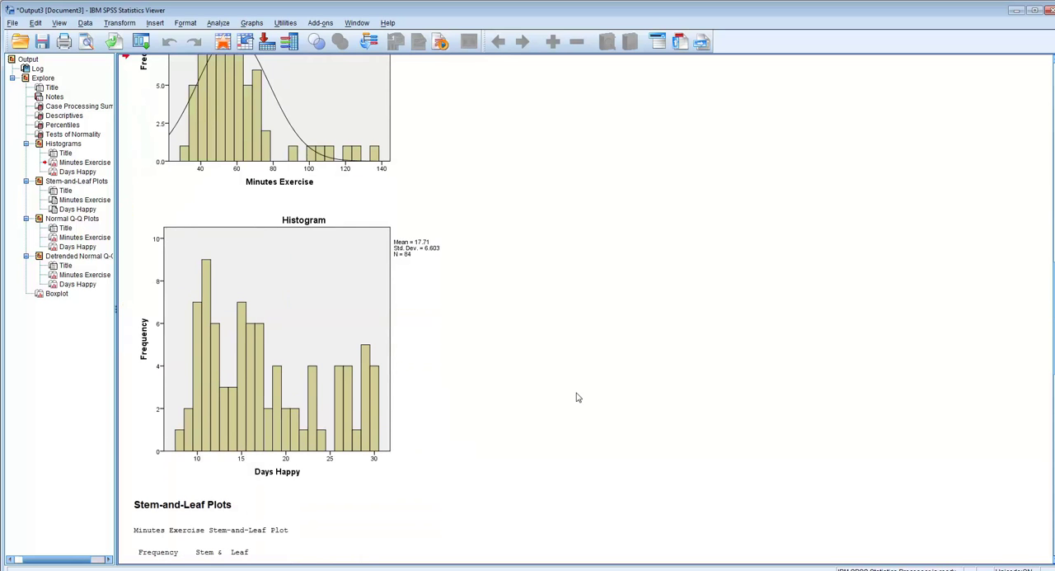
double_click(280, 358)
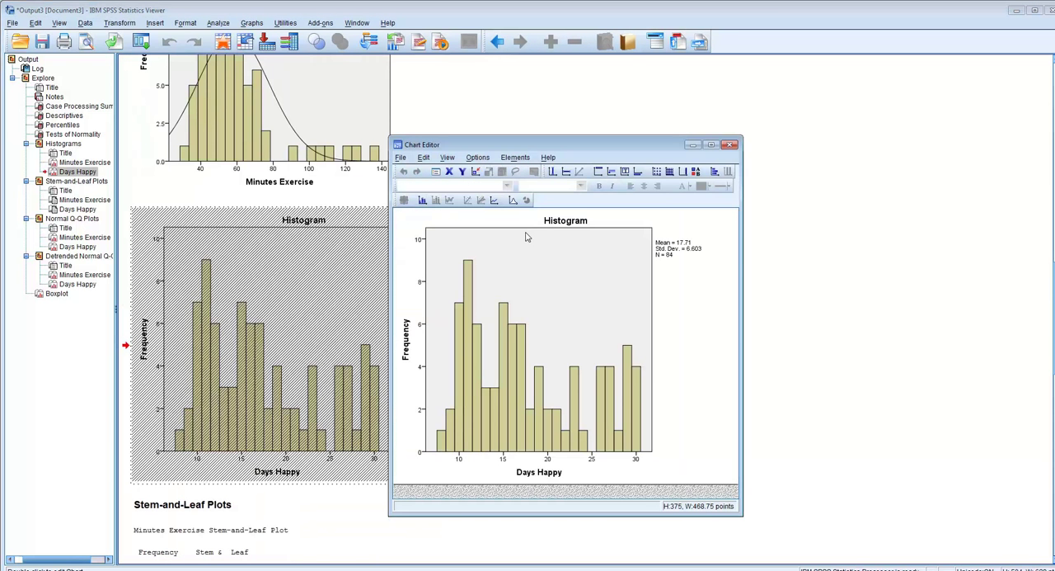
left_click(512, 199)
left_click(570, 449)
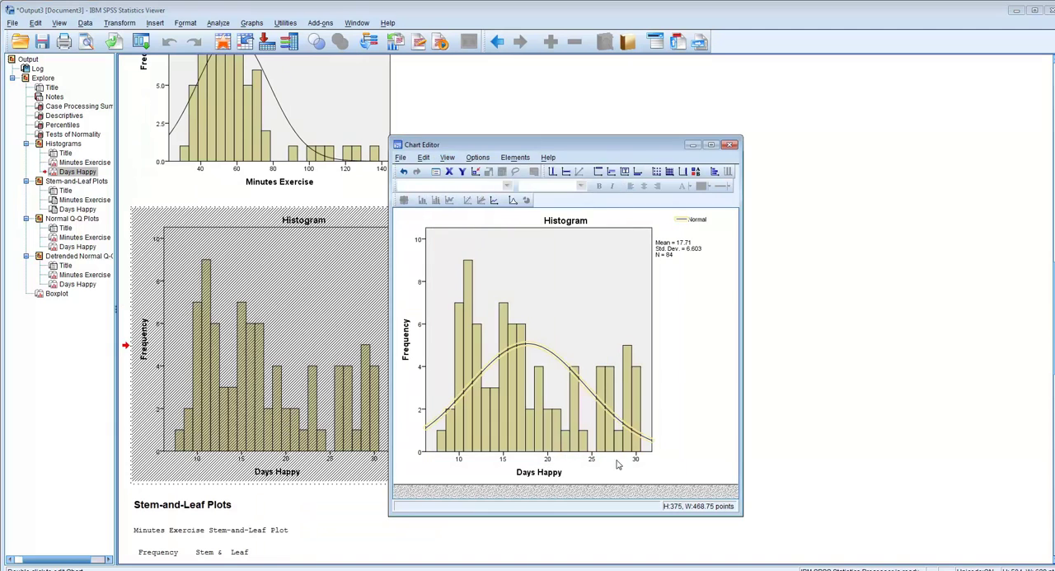
left_click(730, 144)
left_click(731, 233)
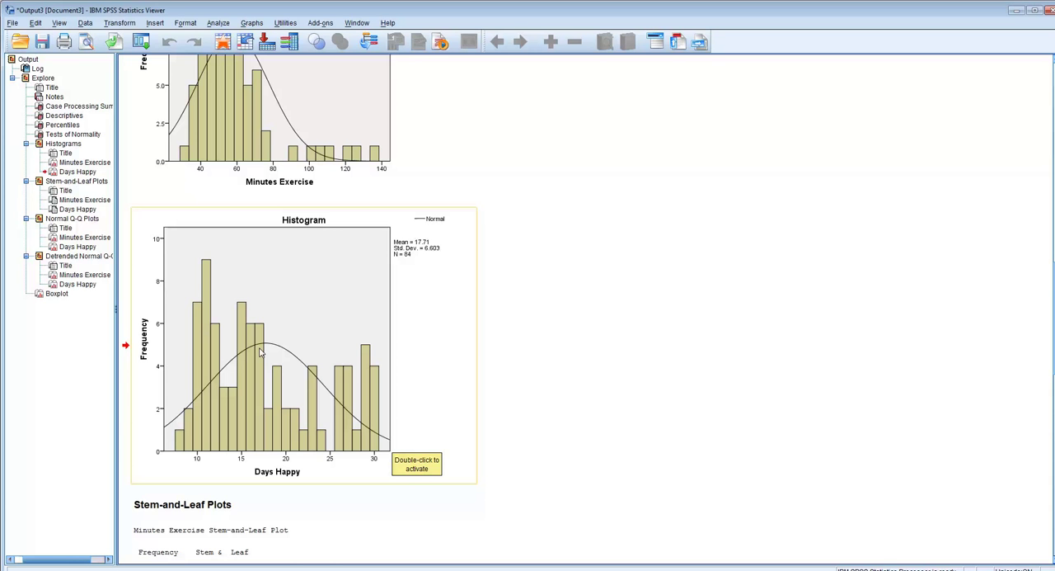
- Review the normality tests, histograms, stem-and-leaf plots and Q-Q plots, and examine the outliers in the boxplot
scroll(260, 352, "up", 10)
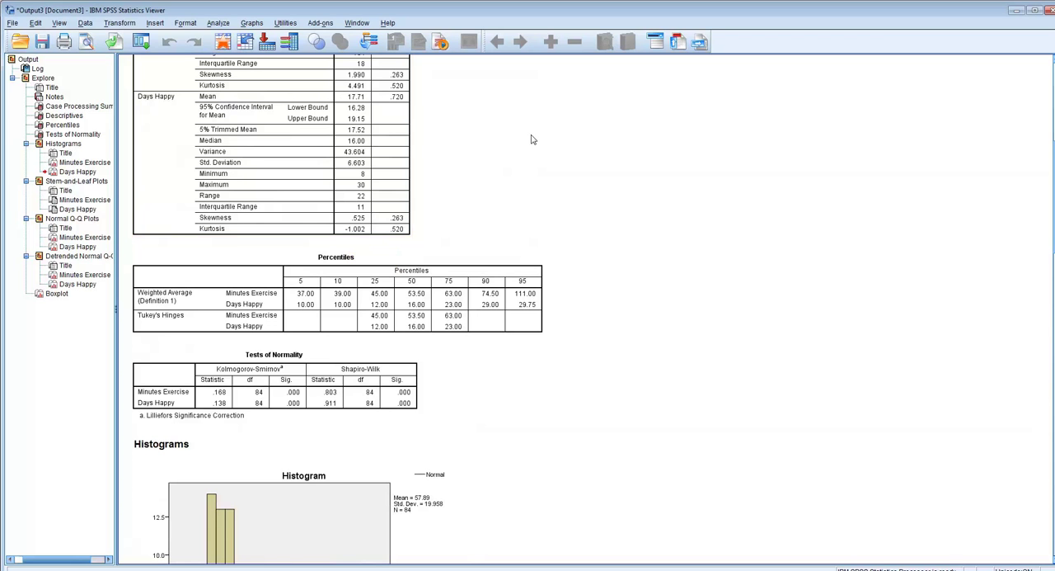
scroll(533, 137, "up", 3)
scroll(514, 176, "down", 5)
scroll(513, 180, "down", 10)
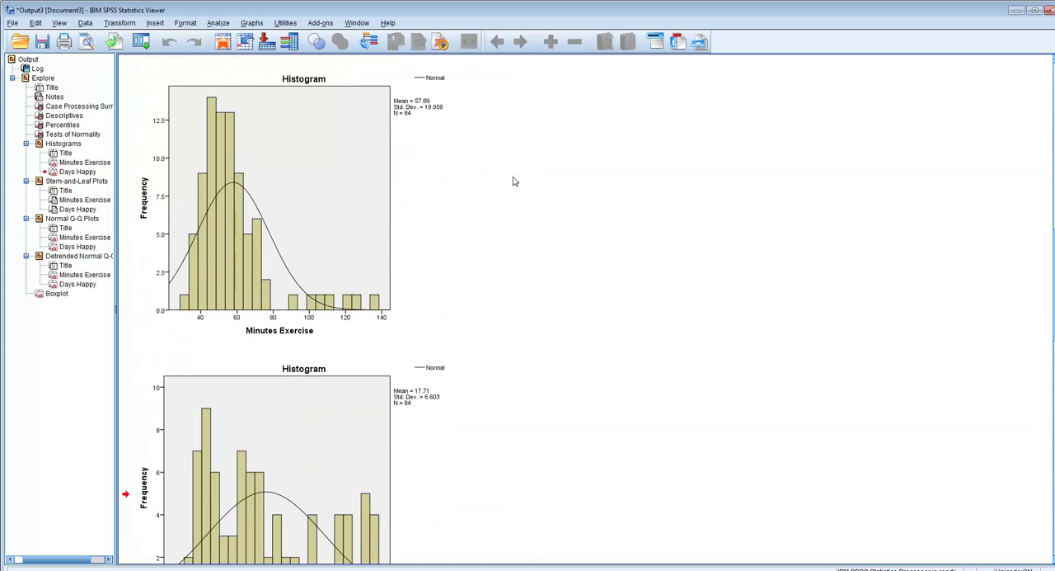
scroll(513, 180, "down", 15)
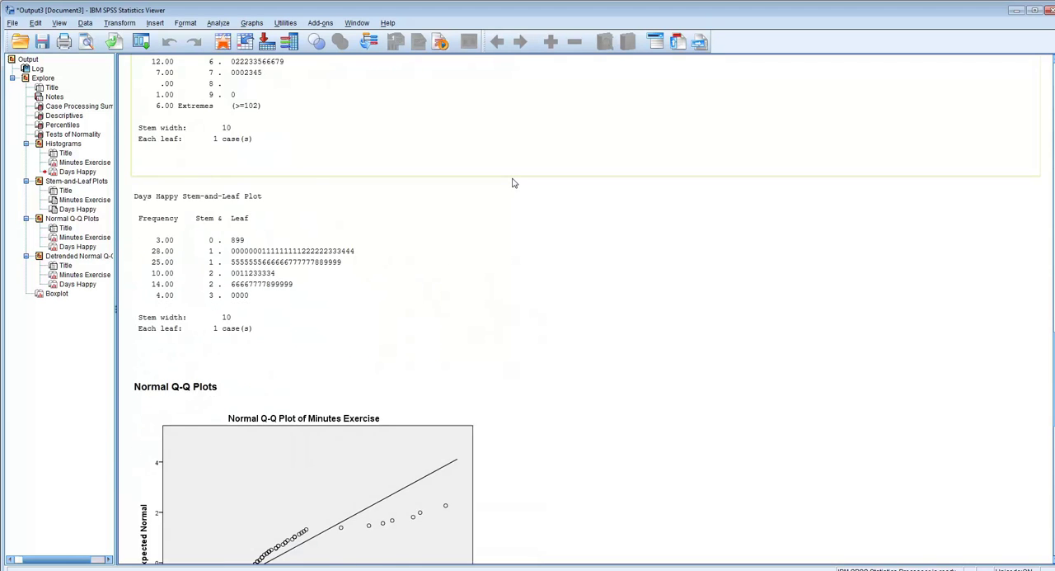
scroll(513, 183, "down", 5)
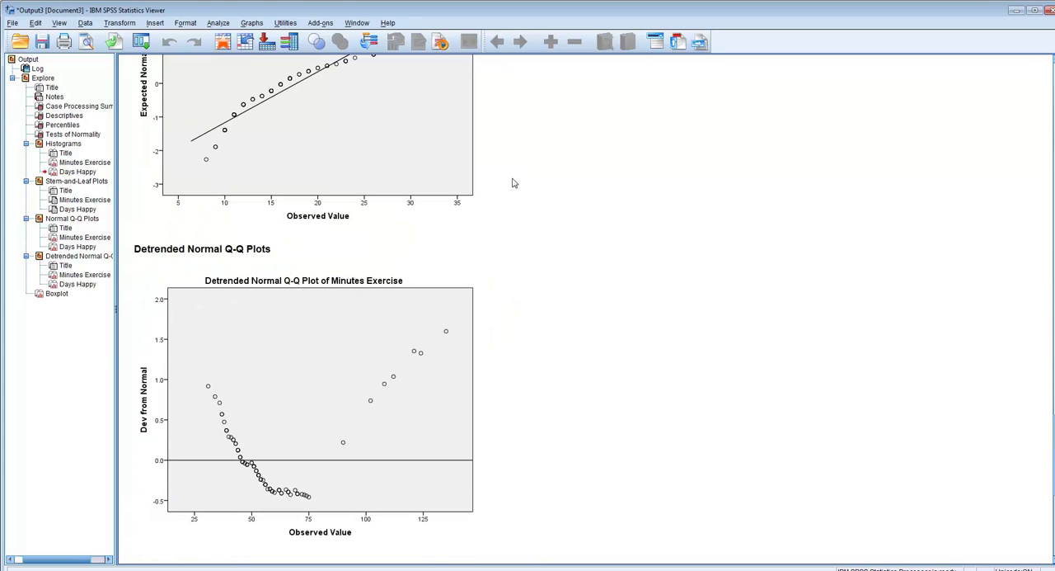
scroll(514, 183, "down", 1)
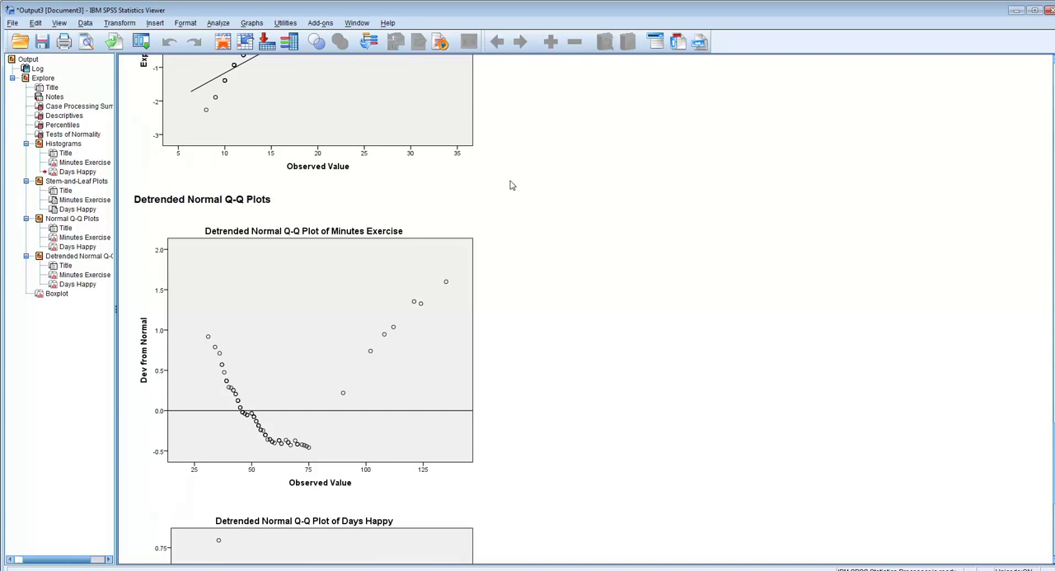
scroll(512, 186, "down", 9)
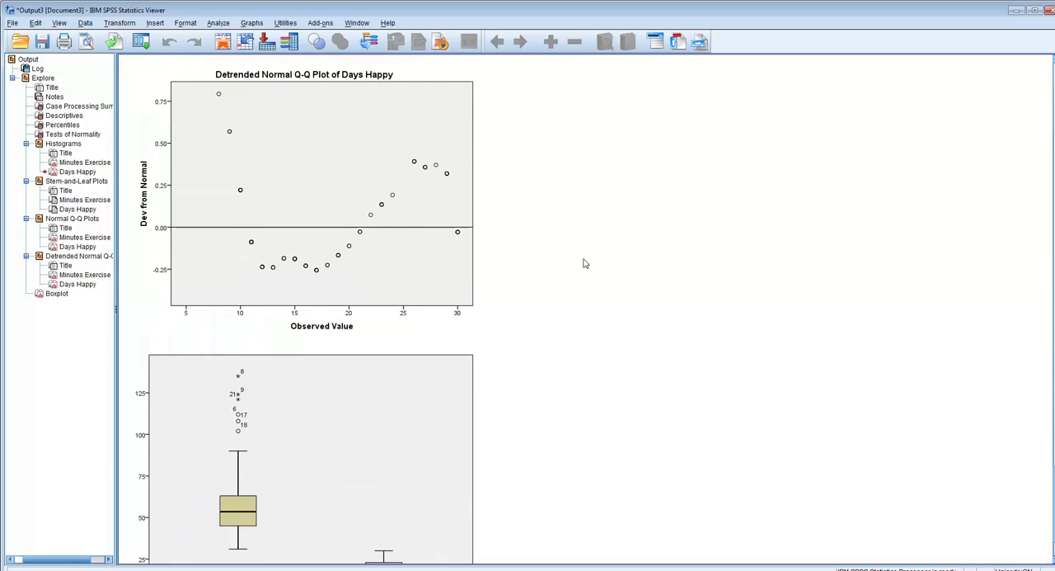
scroll(549, 228, "down", 2)
left_click(290, 293)
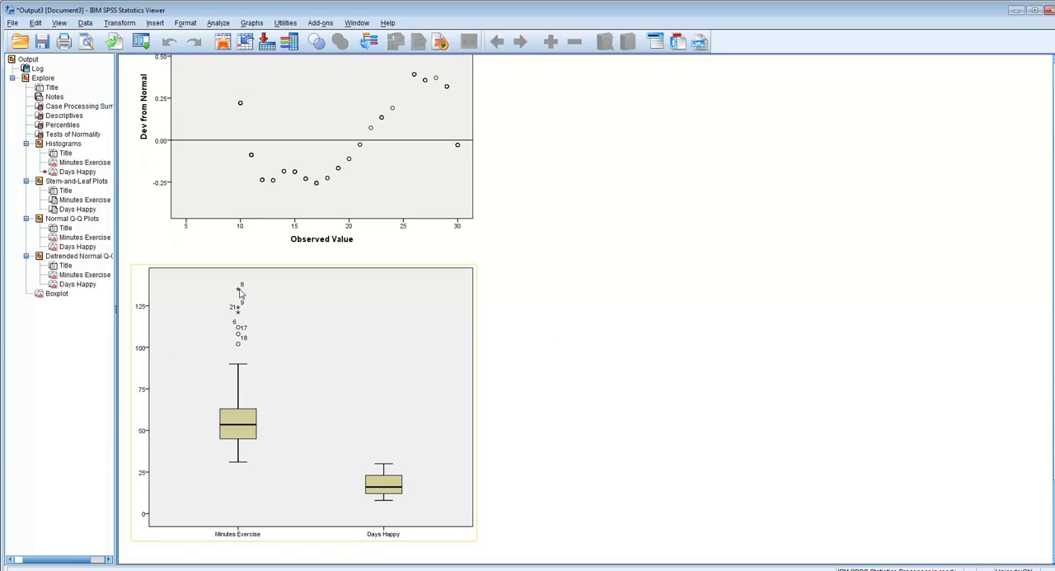
left_click(680, 316)
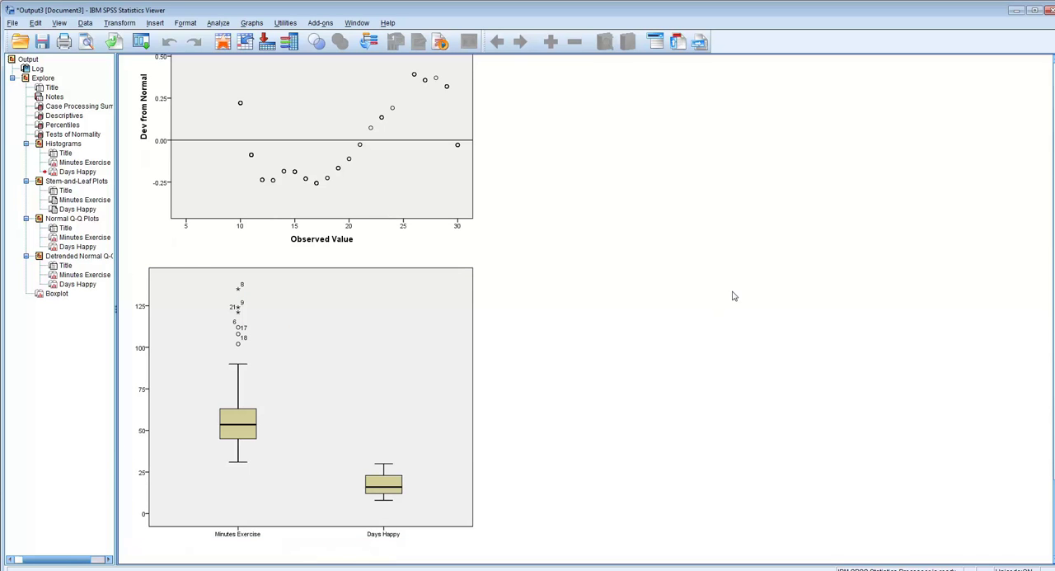
- Show the dataset's case rows and compare them with the outlier case numbers labelled in the boxplot
left_click(463, 533)
left_click(429, 569)
left_click(22, 547)
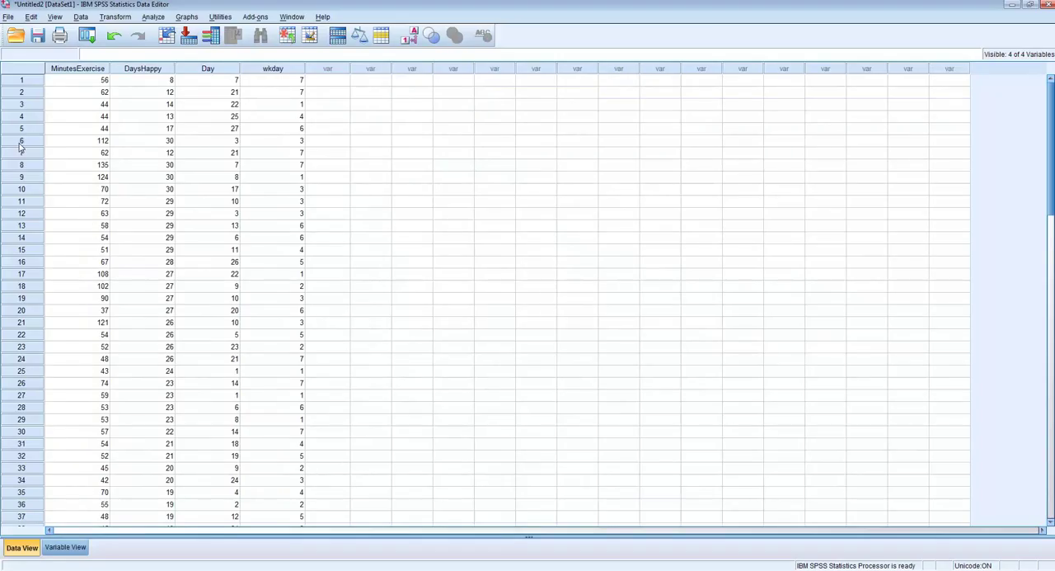
left_click(396, 564)
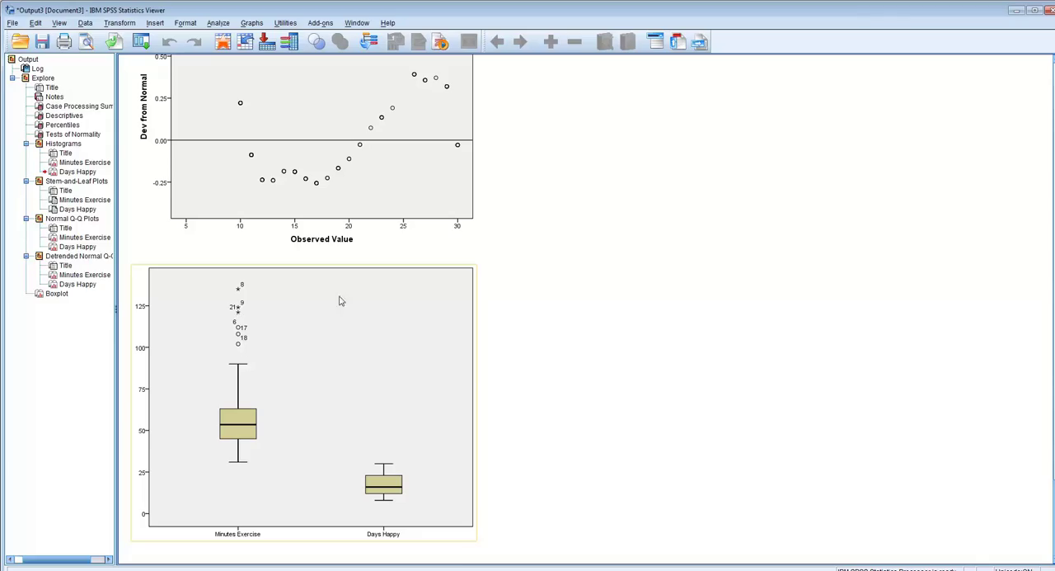
left_click(1015, 11)
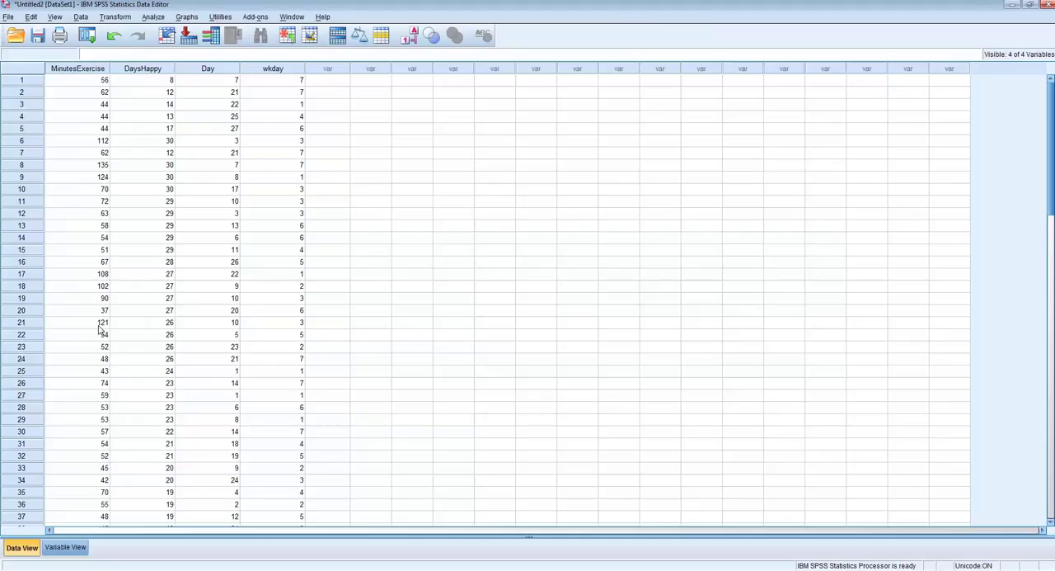
- Highlight the row of case 21 to inspect the values of this boxplot outlier
left_click(16, 325)
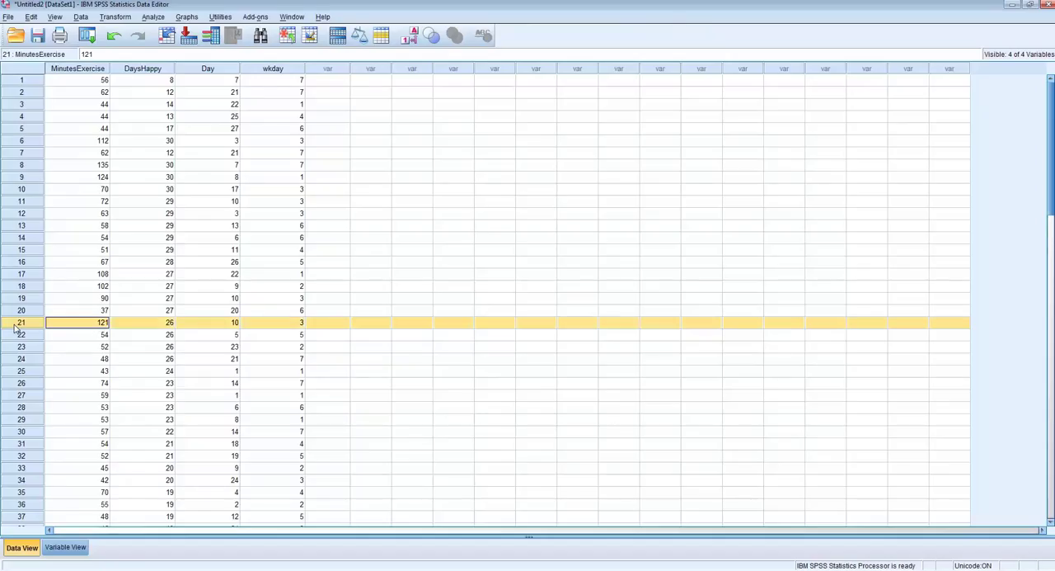
left_click(561, 288)
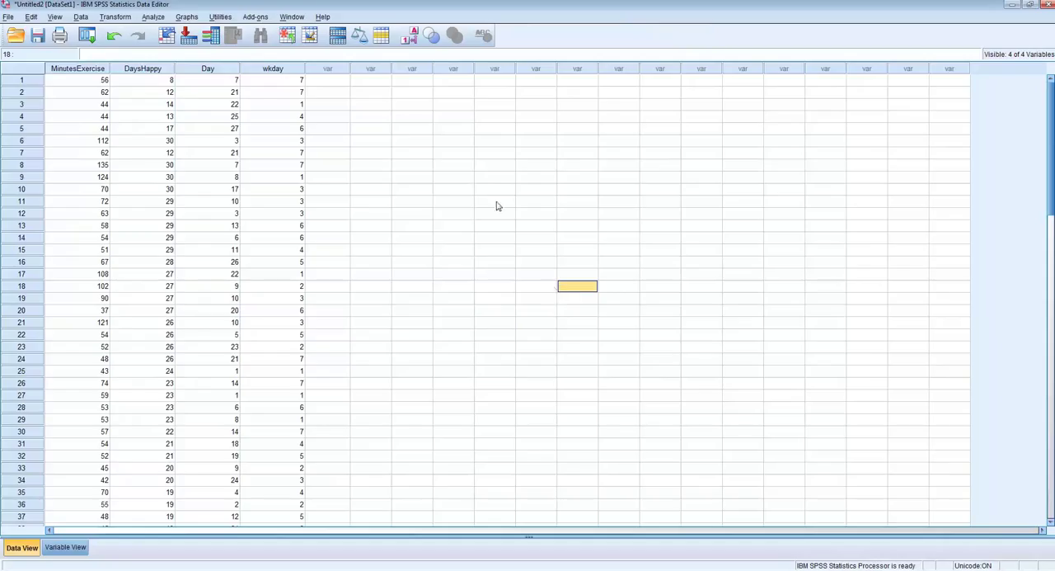
- Start a fresh Compute Variable definition with previous settings reset and name the target variable NewMinutes
left_click(113, 17)
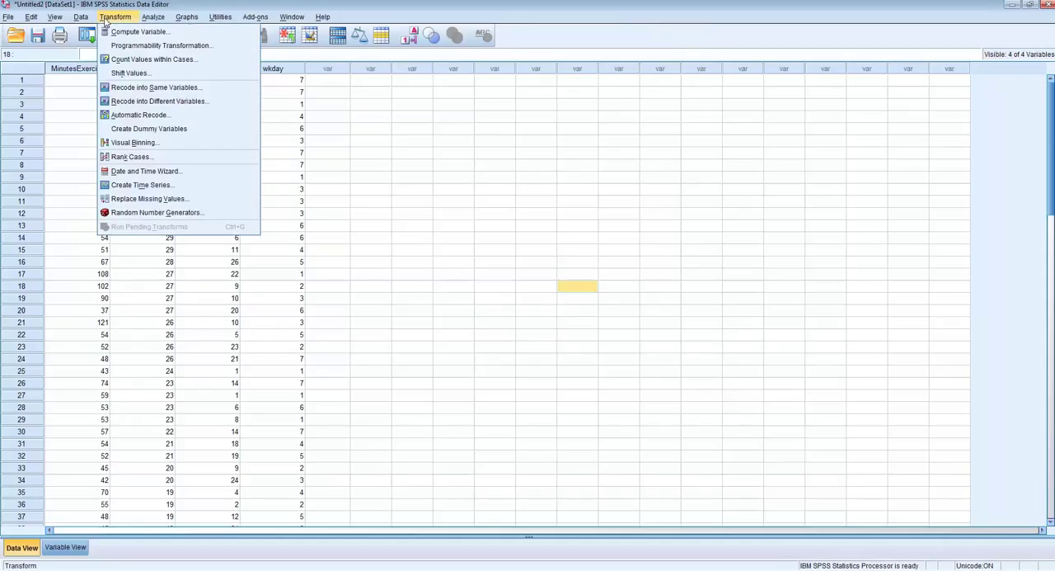
left_click(124, 31)
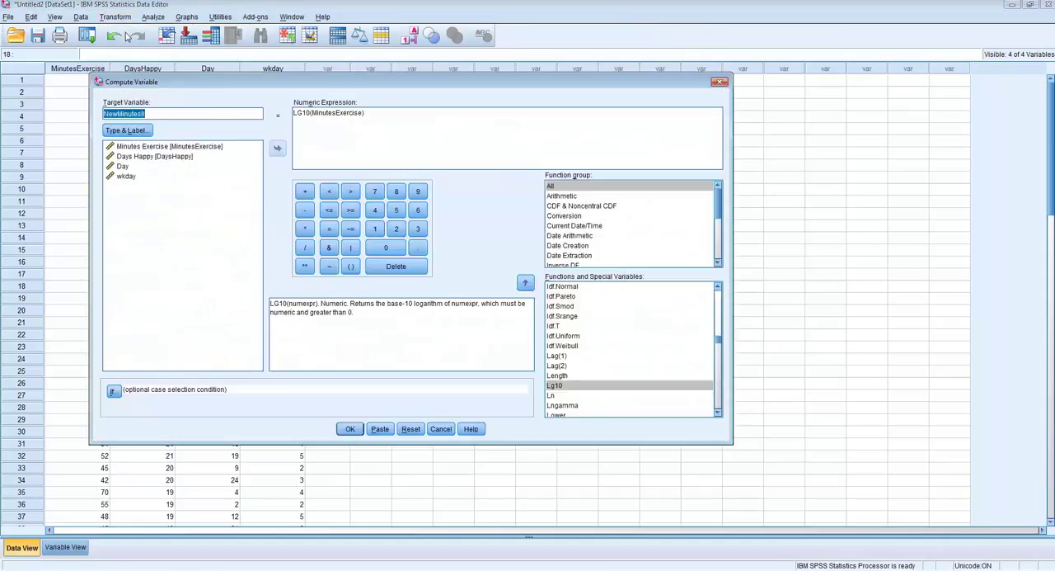
left_click(412, 429)
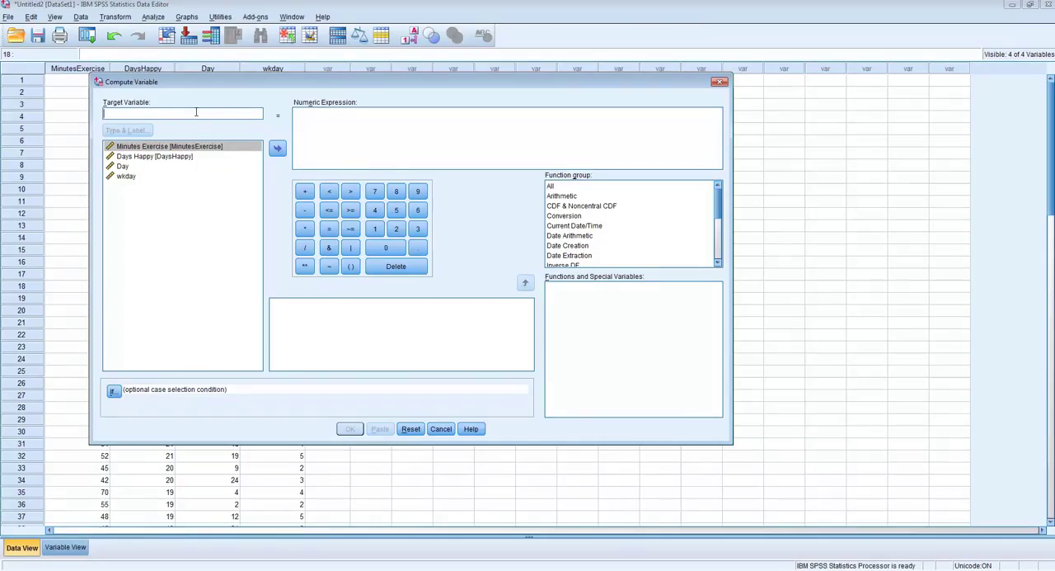
type("NewMinutes")
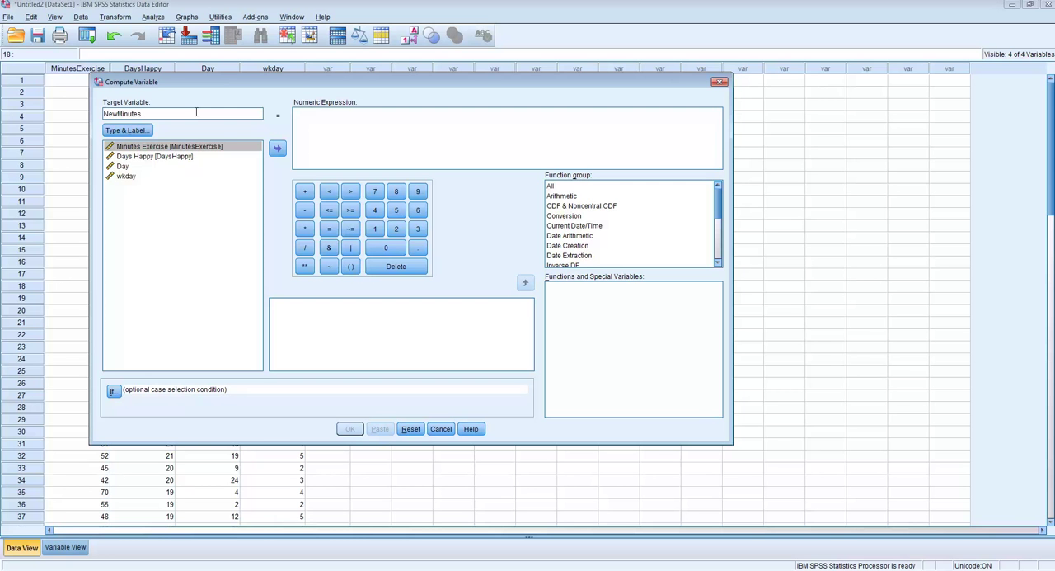
- Compute NewMinutes with the expression SQRT(MinutesExercise), check the new column in the dataset and return to the output
left_click(558, 187)
left_click_drag(720, 205, 723, 252)
left_click(719, 413)
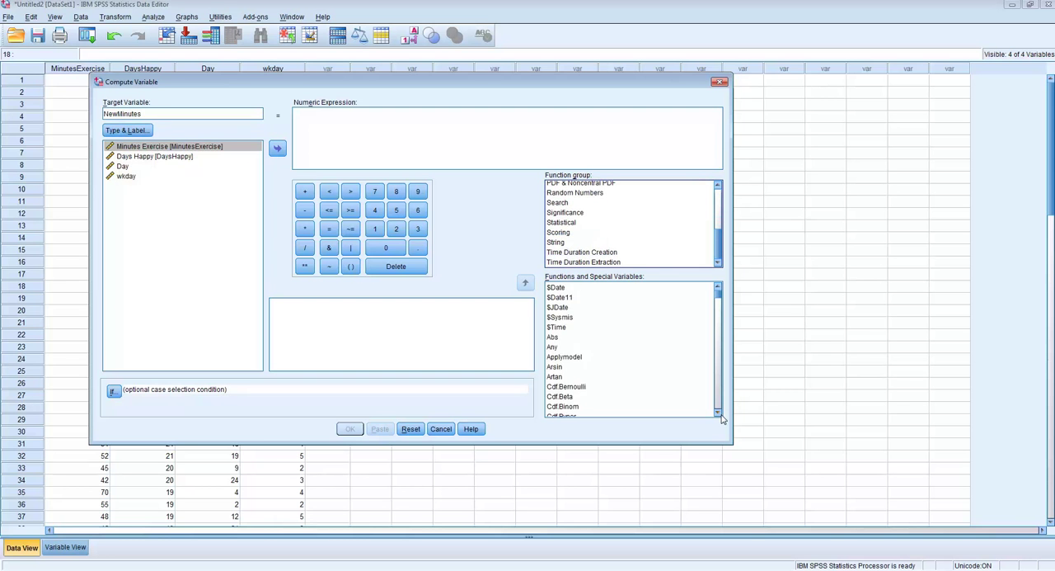
left_click_drag(717, 288, 718, 393)
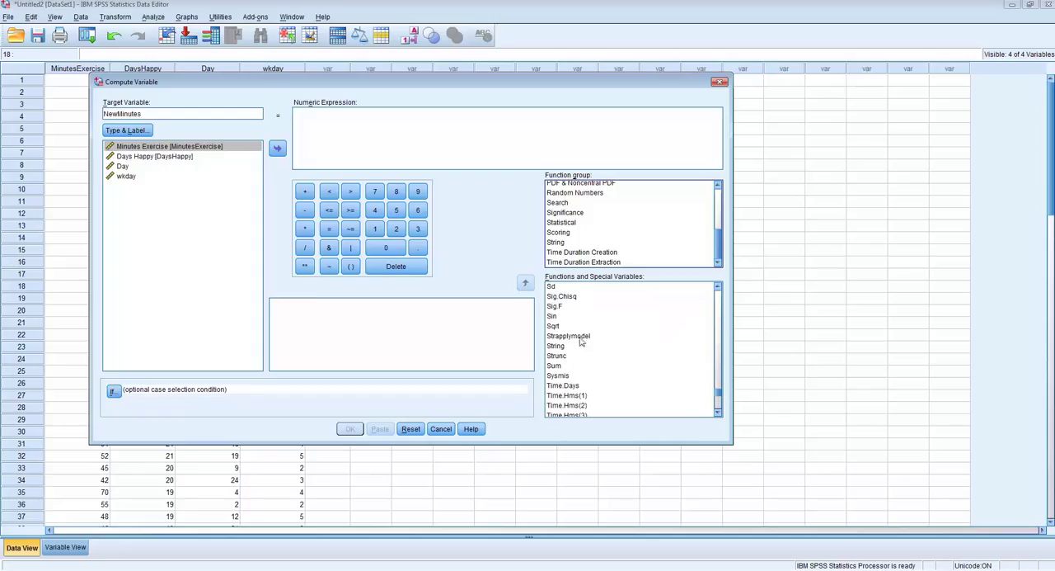
double_click(554, 327)
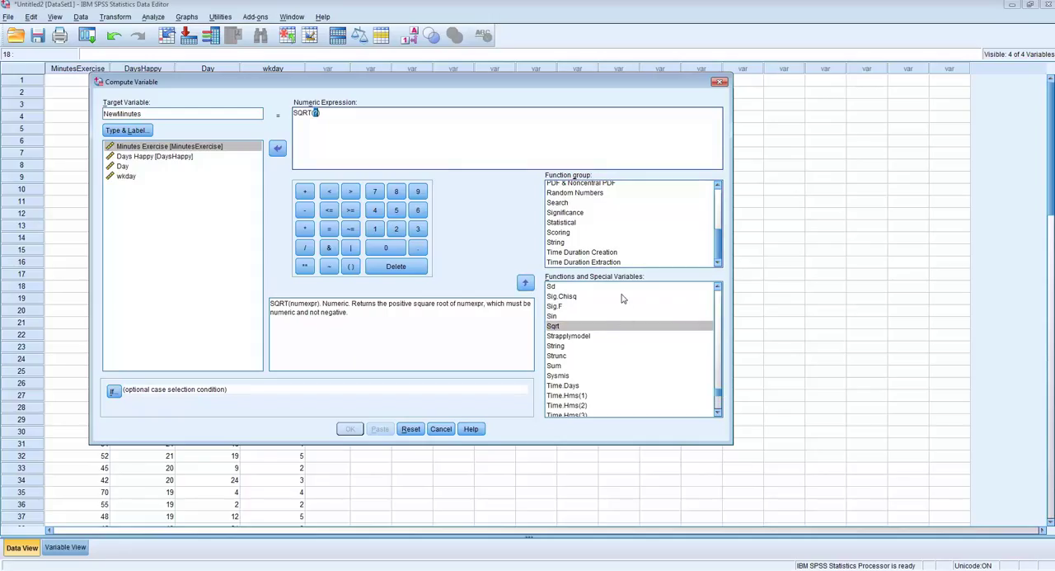
double_click(165, 147)
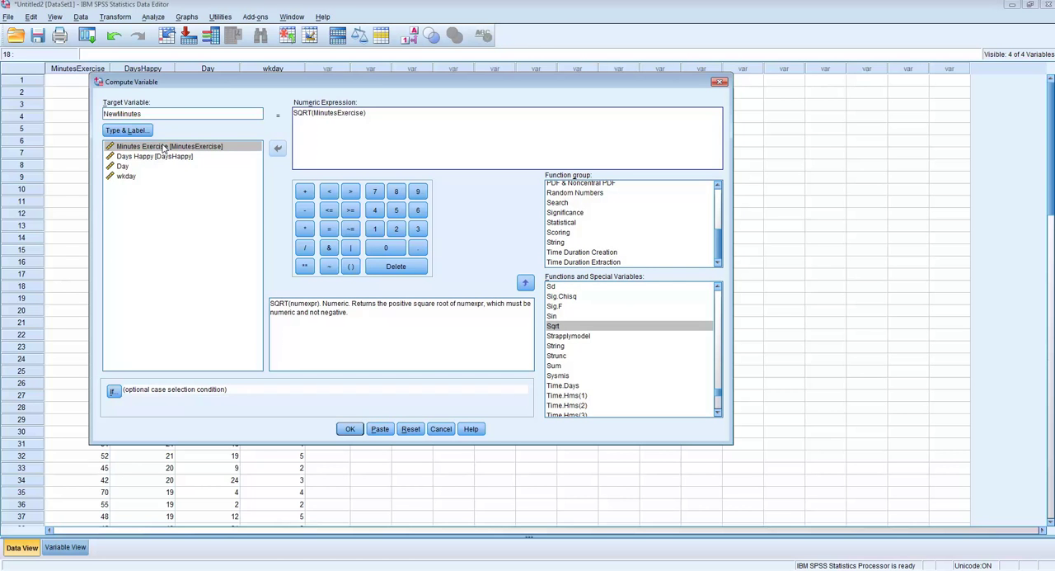
left_click(350, 429)
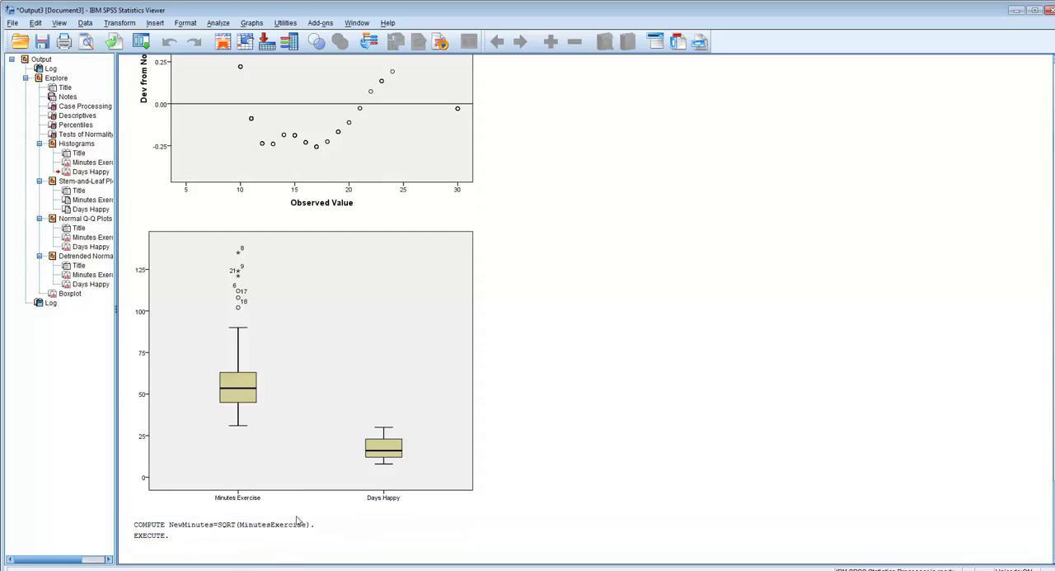
left_click(399, 569)
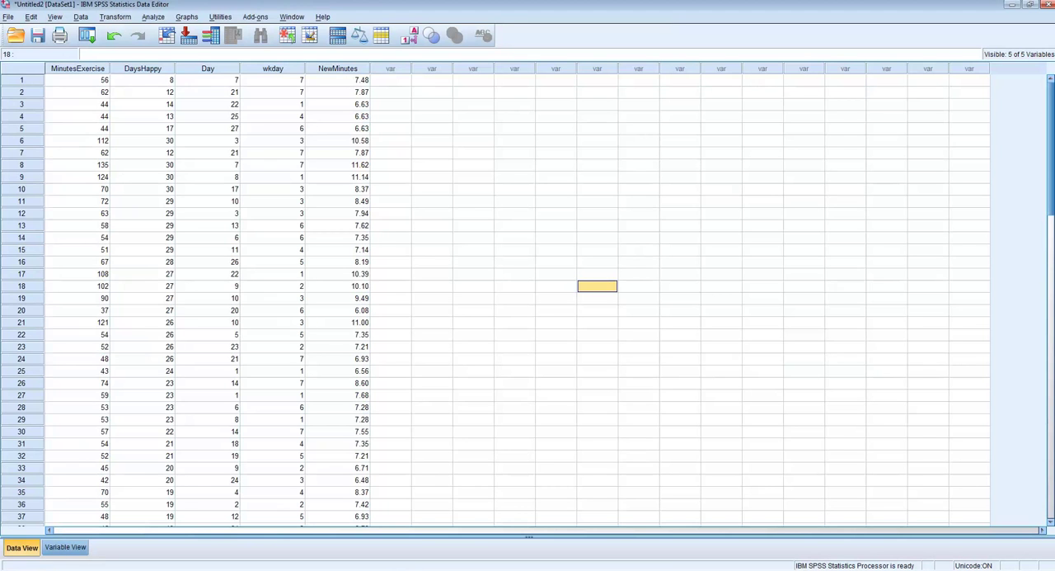
left_click(375, 557)
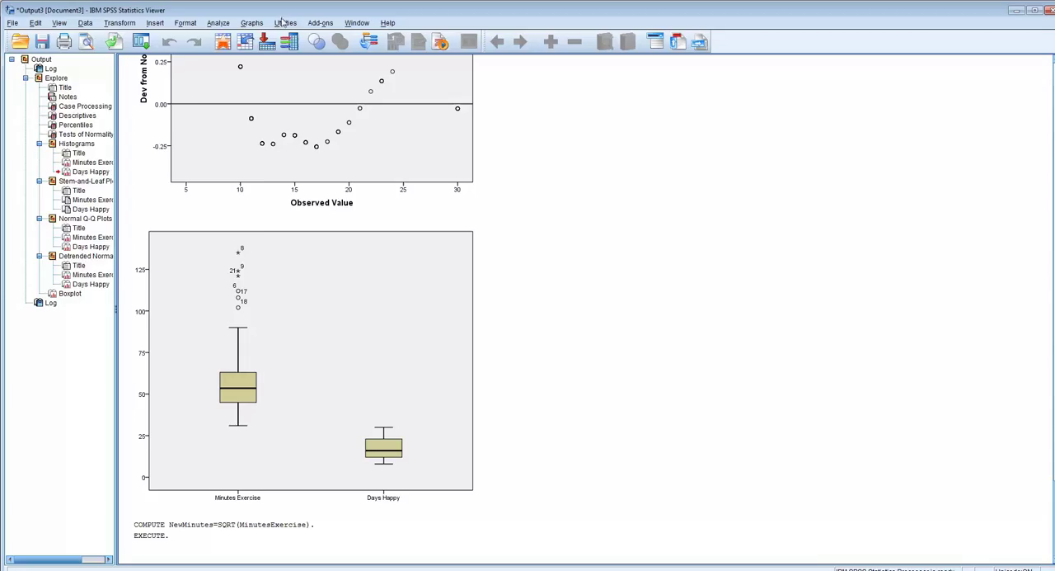
- Reopen Compute Variable, rename the target variable NewMinutesII and clear the square-root expression
left_click(131, 22)
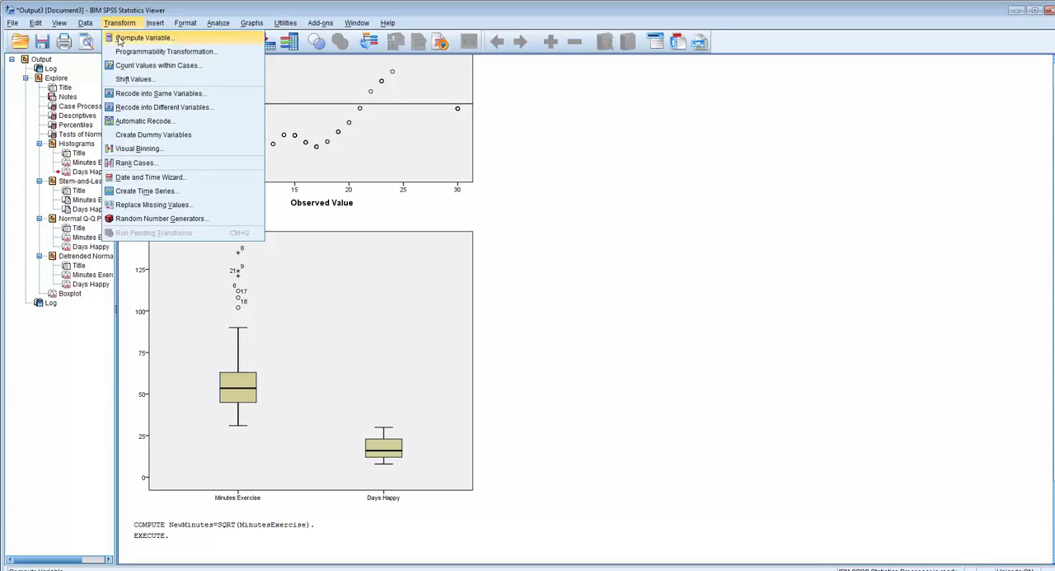
left_click(120, 39)
left_click(159, 114)
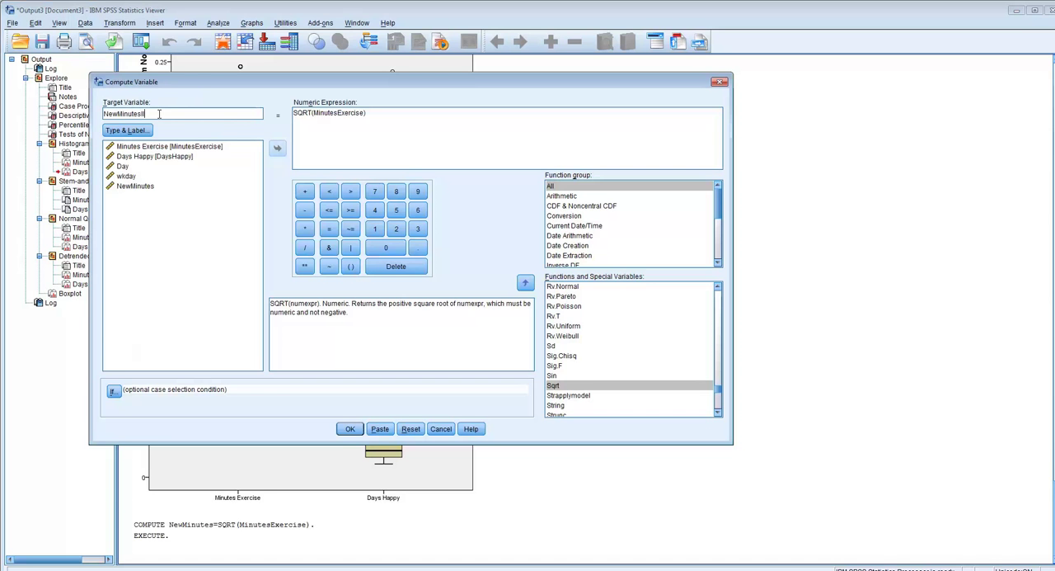
left_click_drag(378, 113, 233, 113)
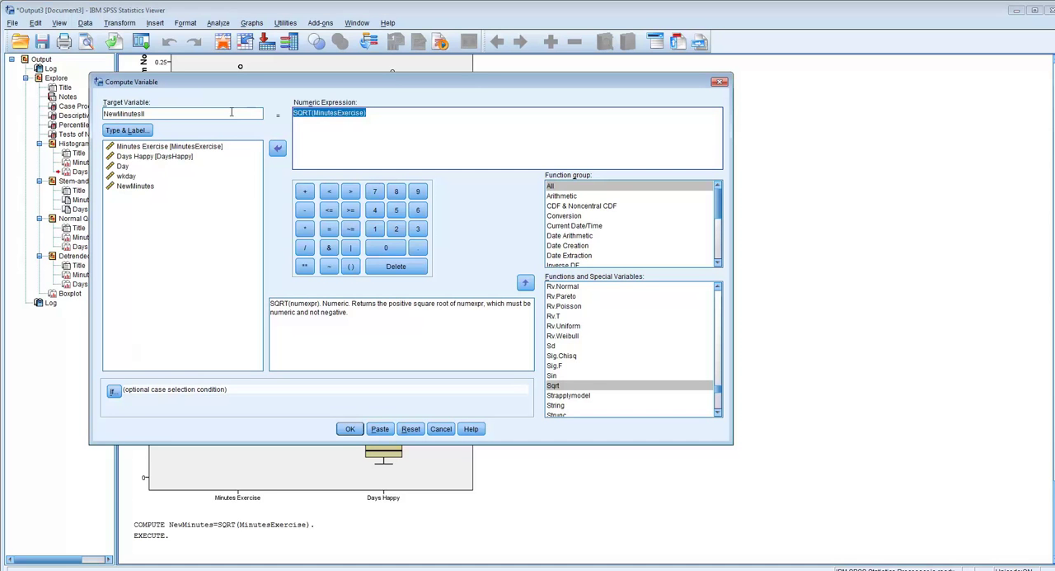
key("Delete")
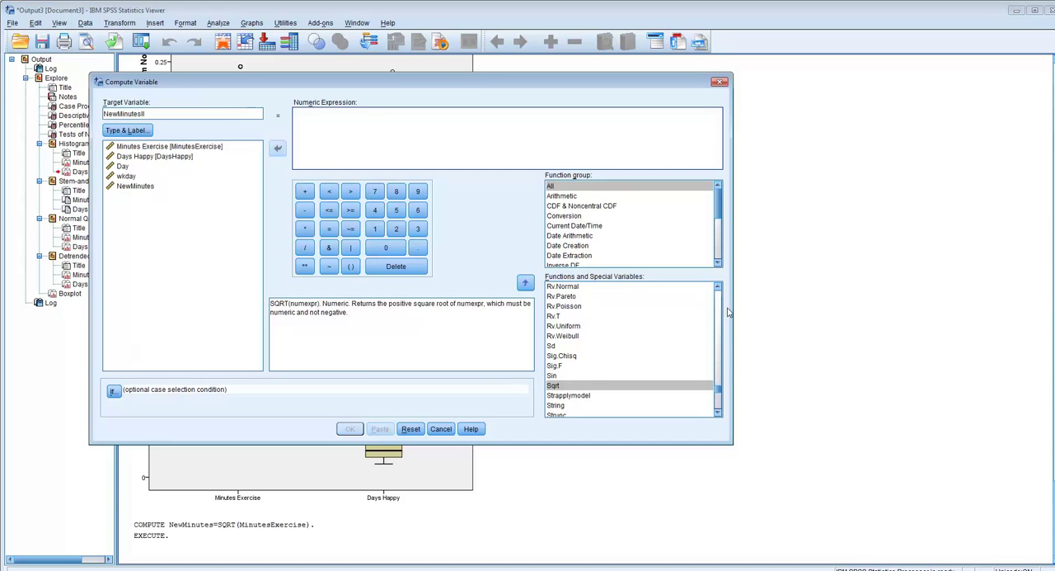
- Compute NewMinutesII with the expression LG10(MinutesExercise) and show the new column in the dataset
left_click_drag(718, 396, 720, 350)
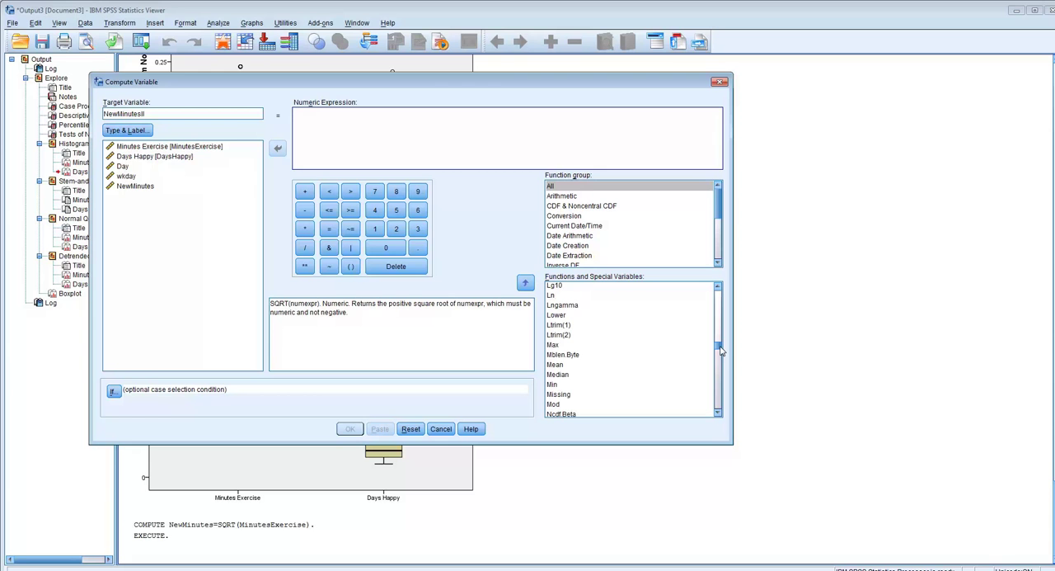
double_click(563, 286)
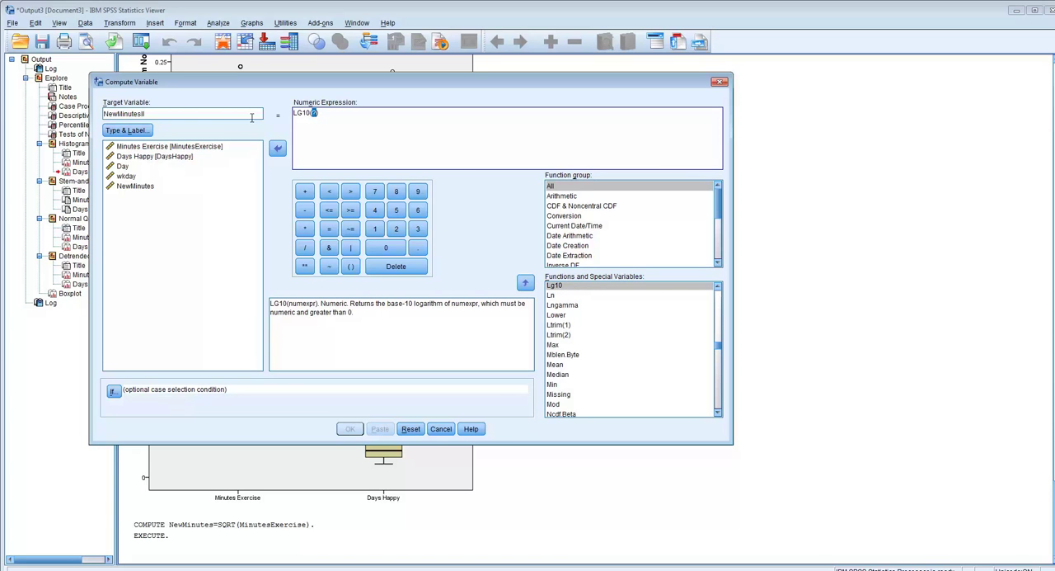
double_click(130, 148)
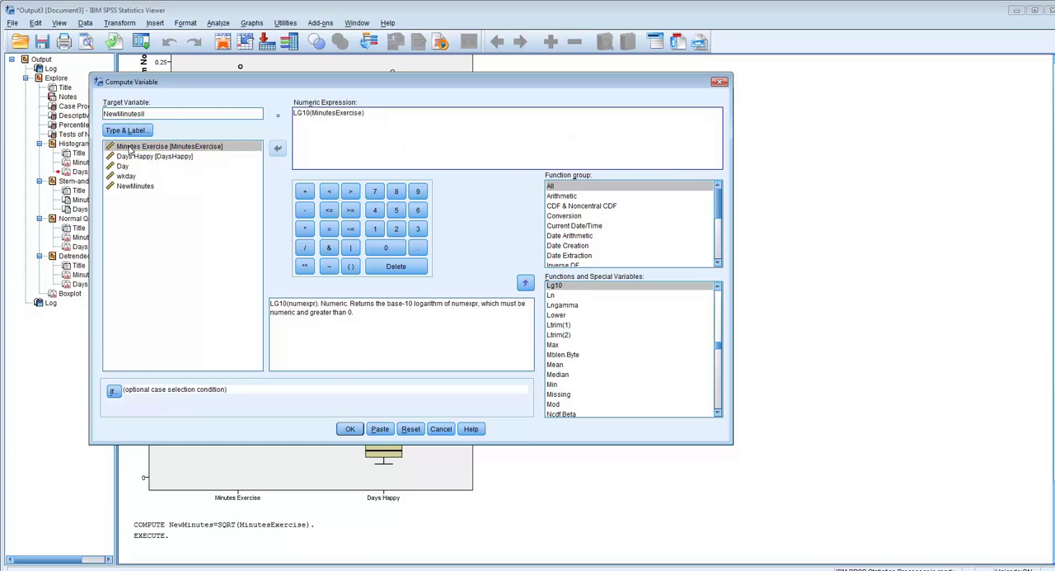
left_click(350, 429)
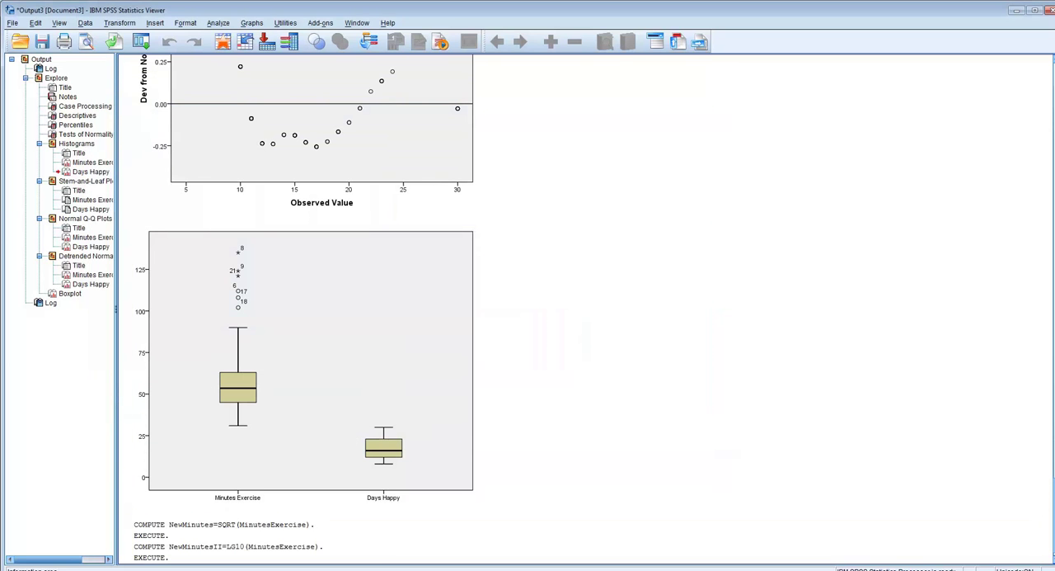
mouse_move(381, 569)
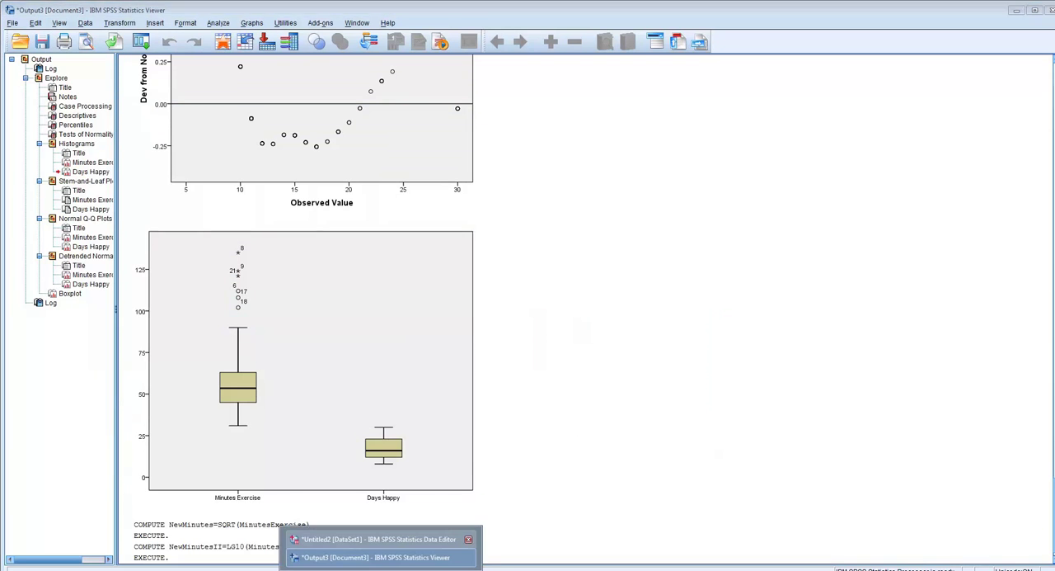
left_click(444, 538)
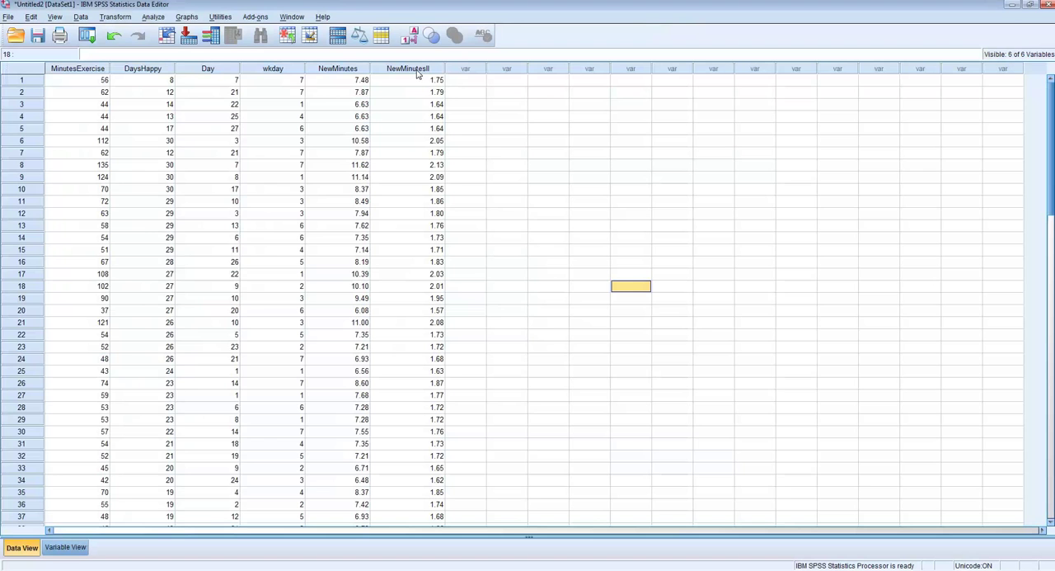
- In Explore, add NewMinutes and NewMinutesII to the dependent variables and remove Minutes Exercise
left_click(152, 18)
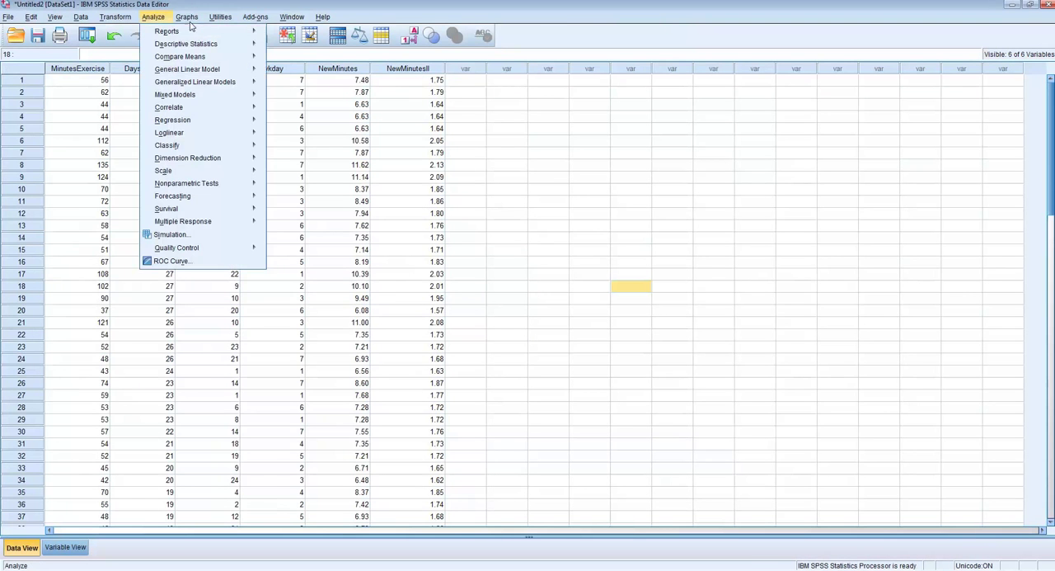
mouse_move(157, 47)
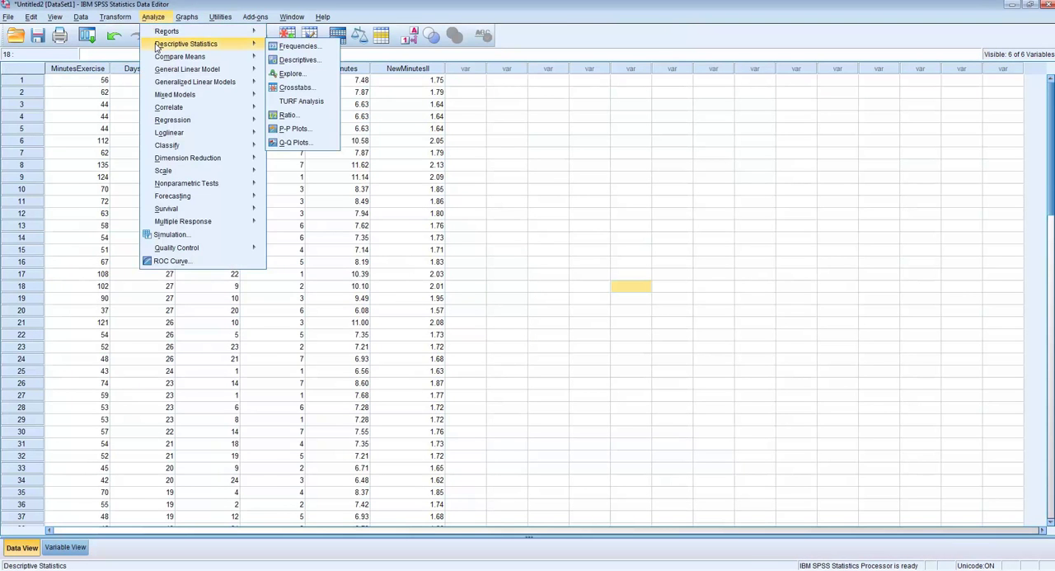
left_click(291, 75)
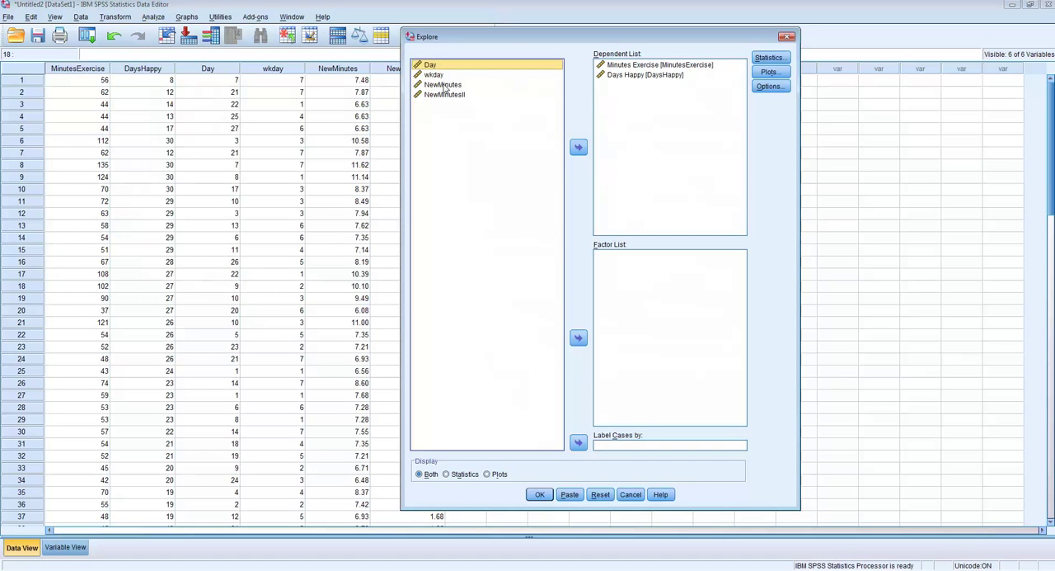
left_click(444, 85)
left_click(446, 96, "shift")
left_click(578, 147)
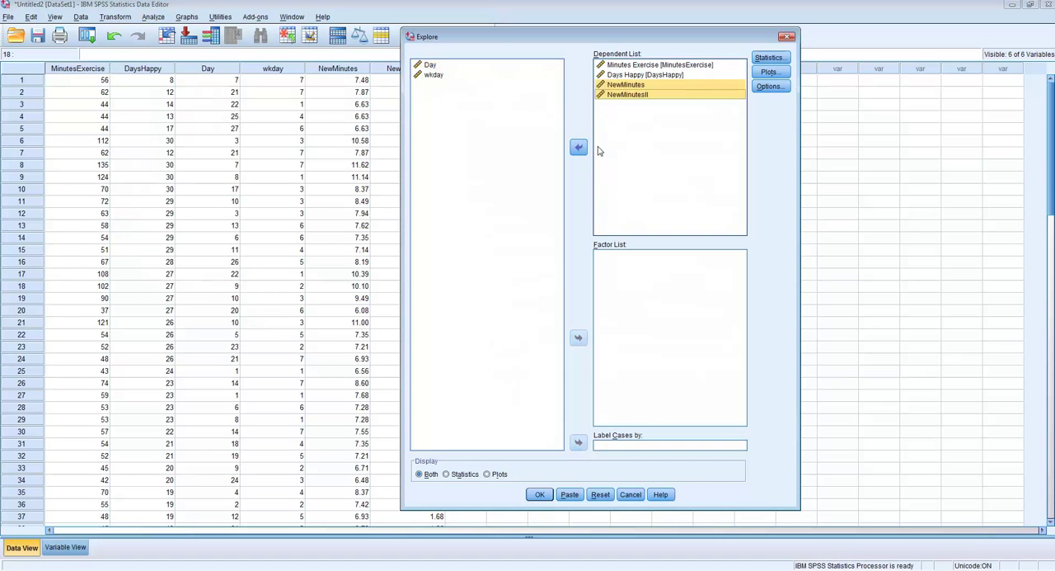
left_click(652, 68)
left_click(579, 148)
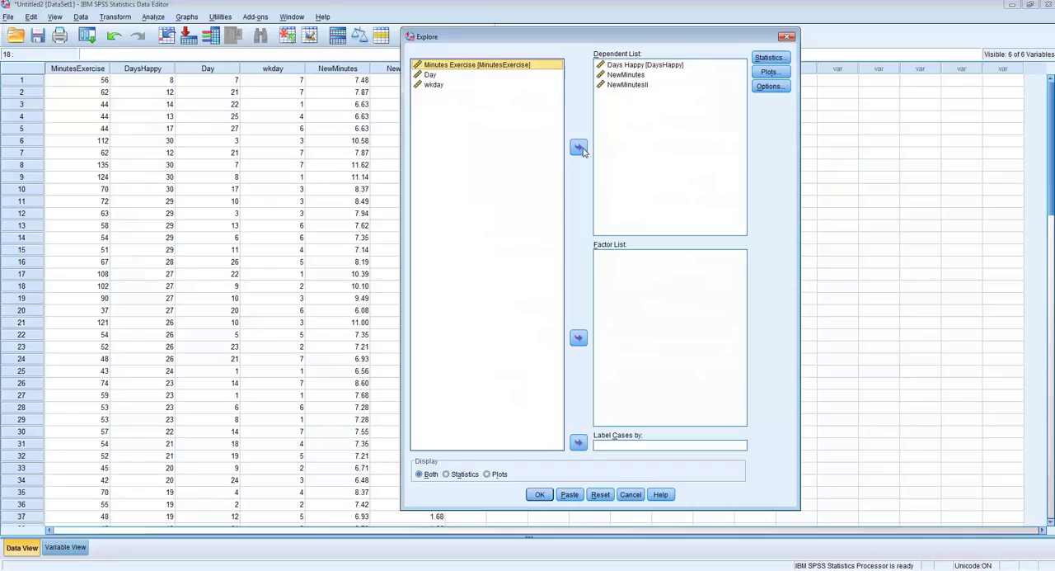
- Check the Explore statistics and plots settings, and run the analysis for Days Happy, NewMinutes and NewMinutesII
left_click(771, 57)
left_click(616, 225)
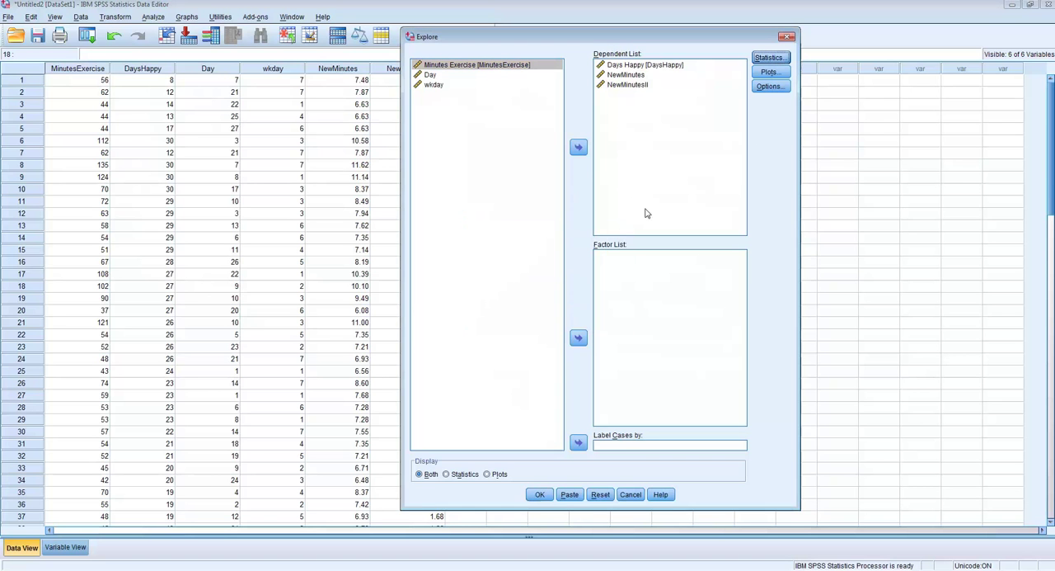
left_click(766, 73)
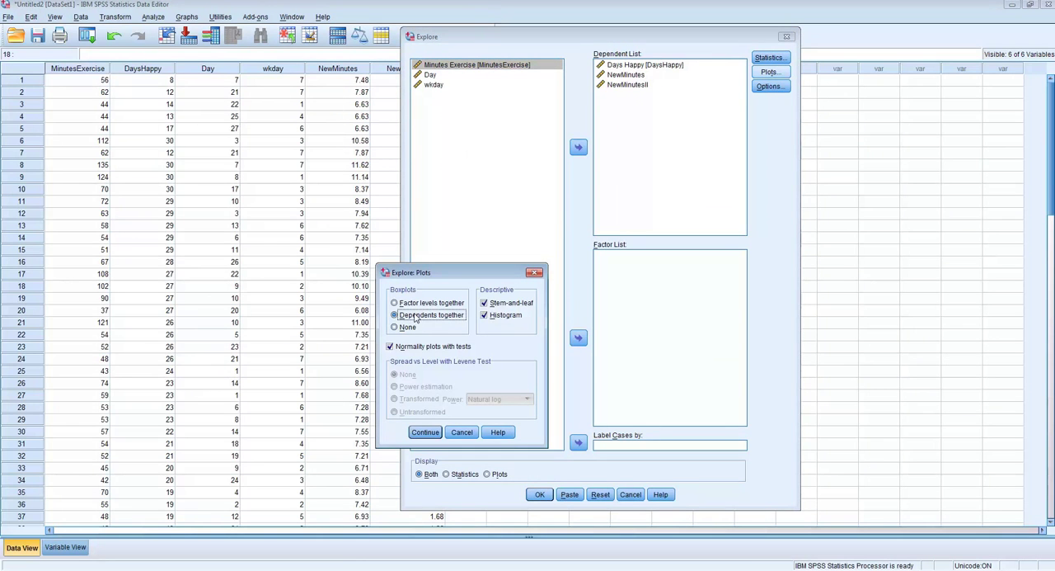
left_click(534, 273)
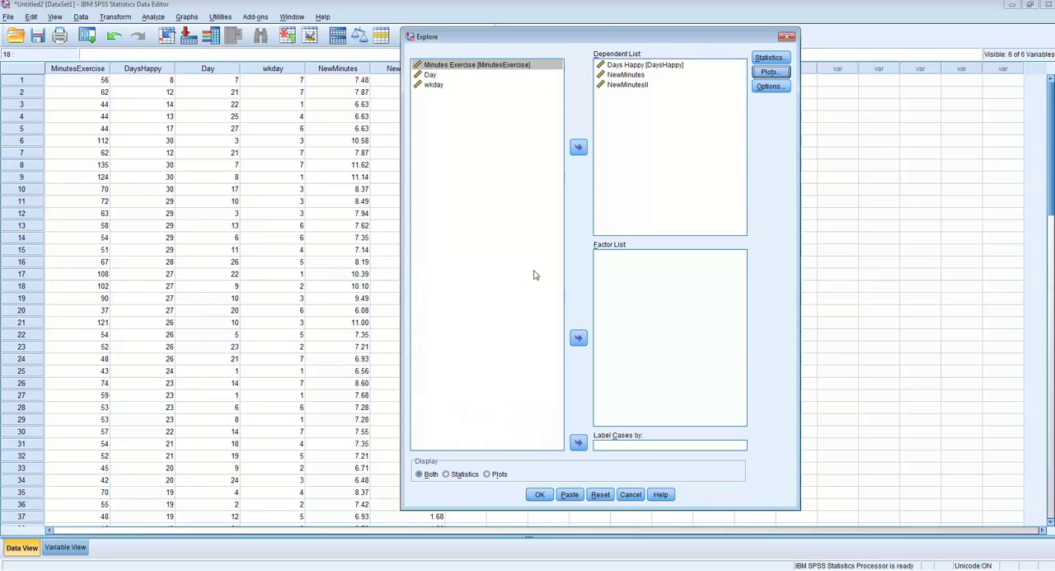
left_click(540, 495)
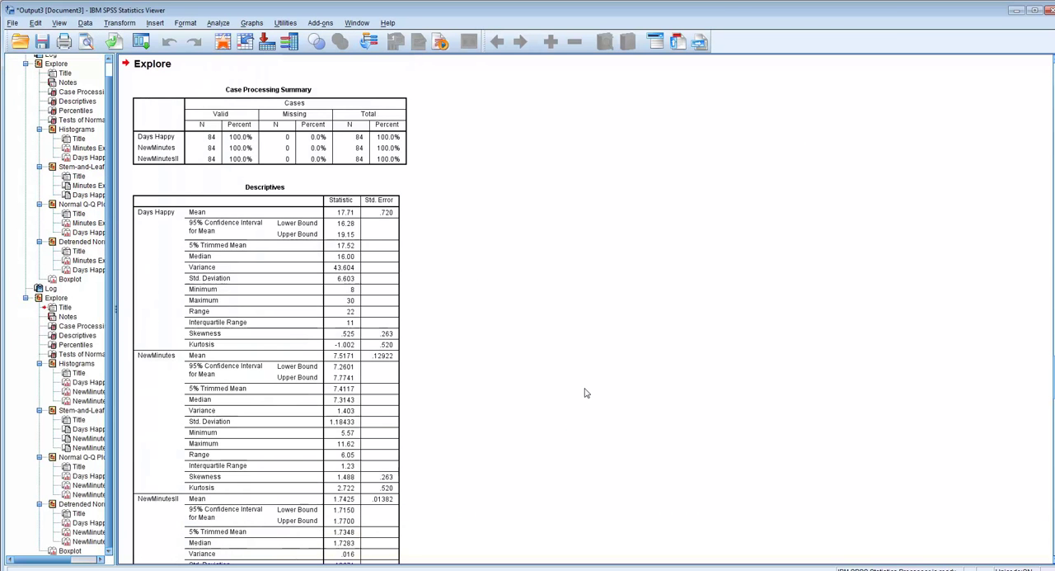
- Review the new Explore tables and add a normal distribution curve to the NewMinutes histogram
scroll(544, 375, "down", 2)
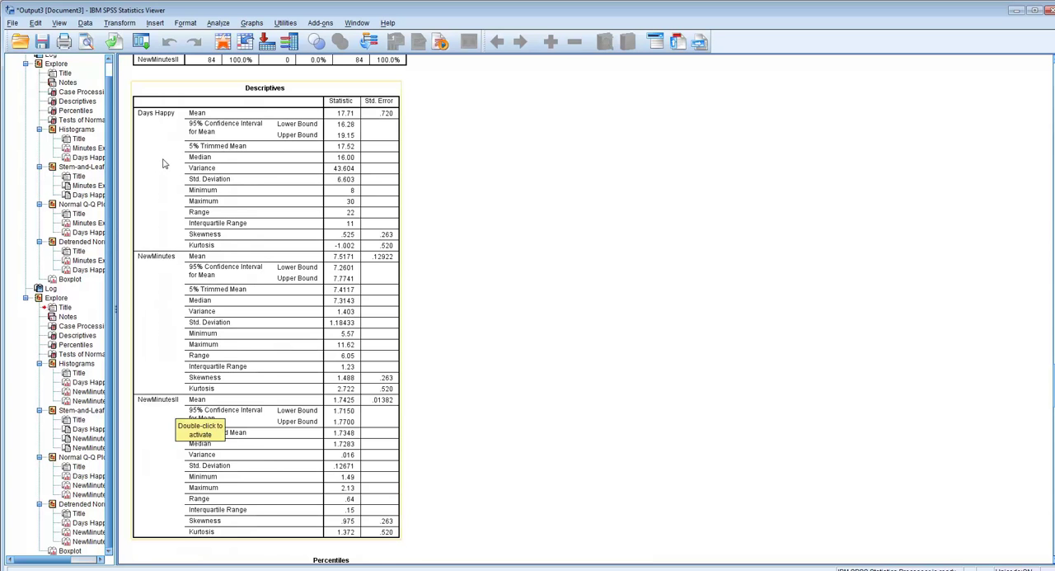
scroll(556, 292, "down", 10)
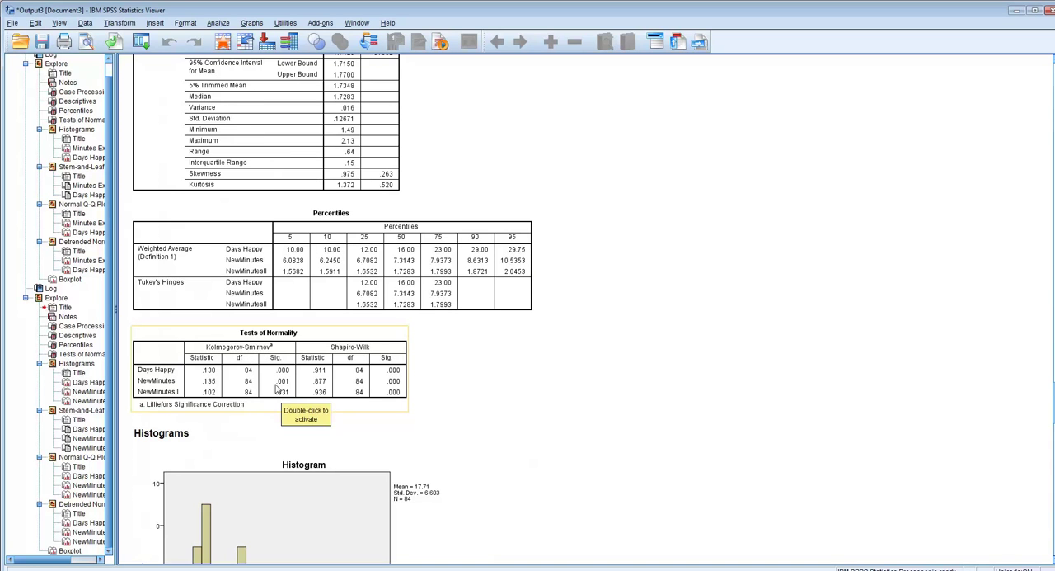
scroll(281, 391, "down", 5)
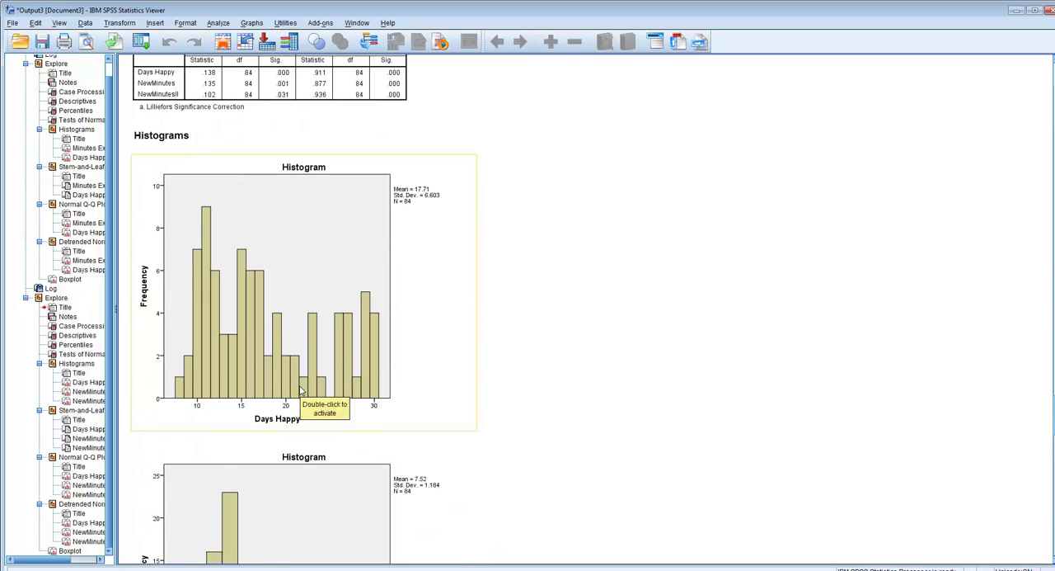
scroll(243, 302, "down", 3)
scroll(244, 304, "down", 3)
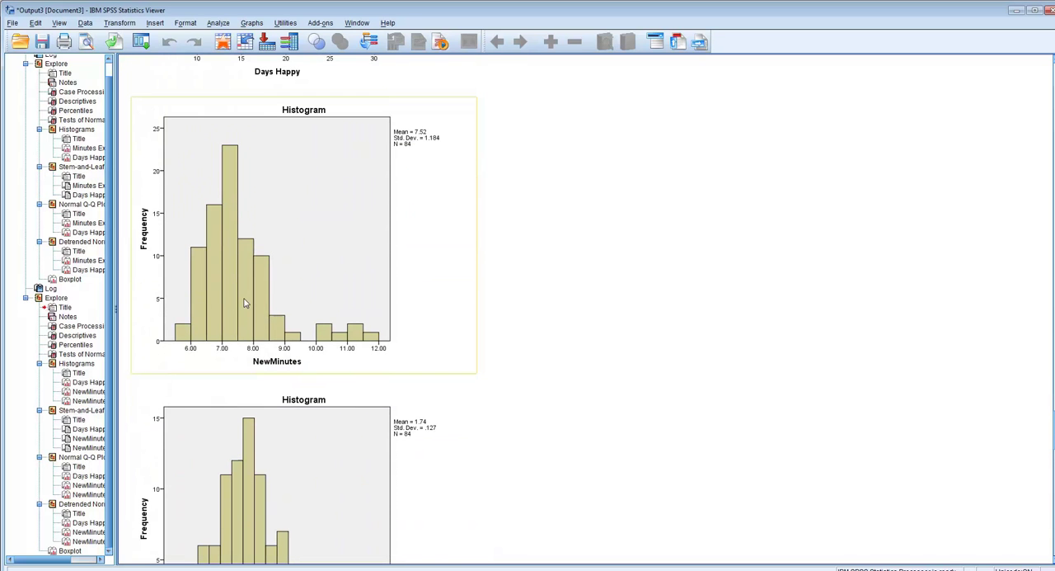
double_click(236, 241)
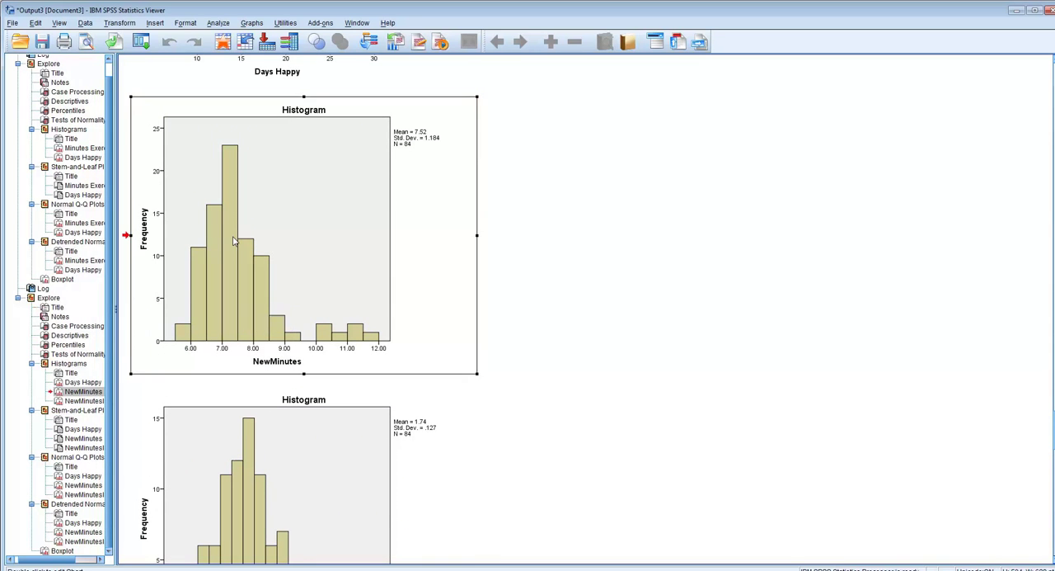
left_click(513, 200)
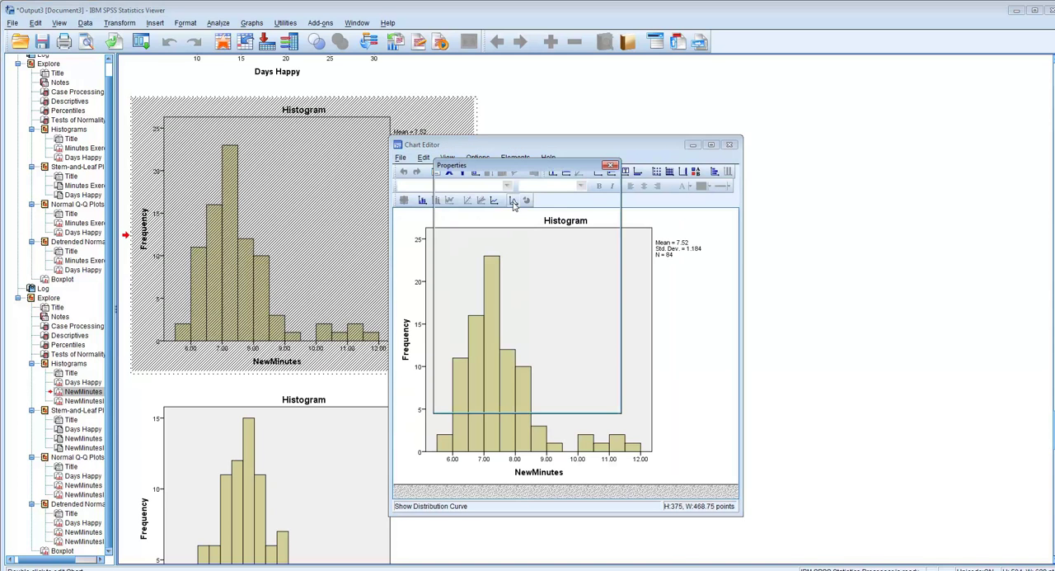
left_click(570, 448)
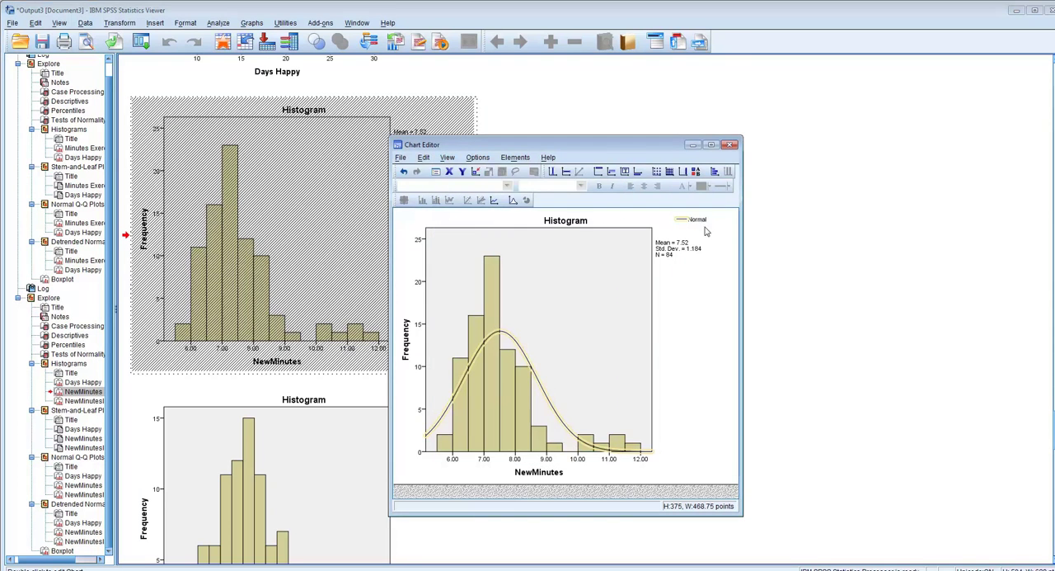
left_click(728, 146)
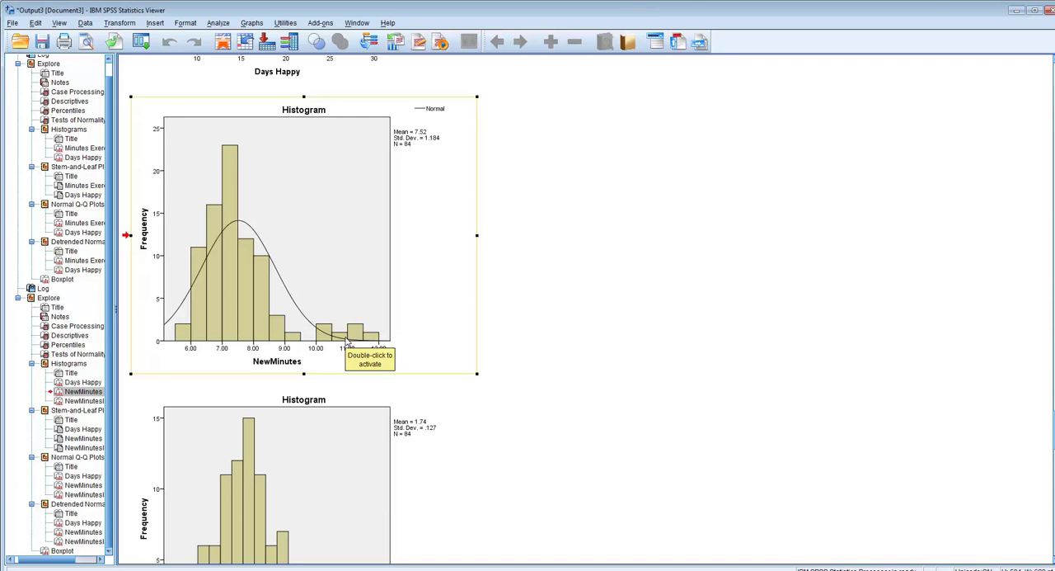
- Examine the NewMinutesII histogram, the stem-and-leaf plots and the normal Q-Q plots, and recheck the Tests of Normality table
scroll(425, 307, "down", 3)
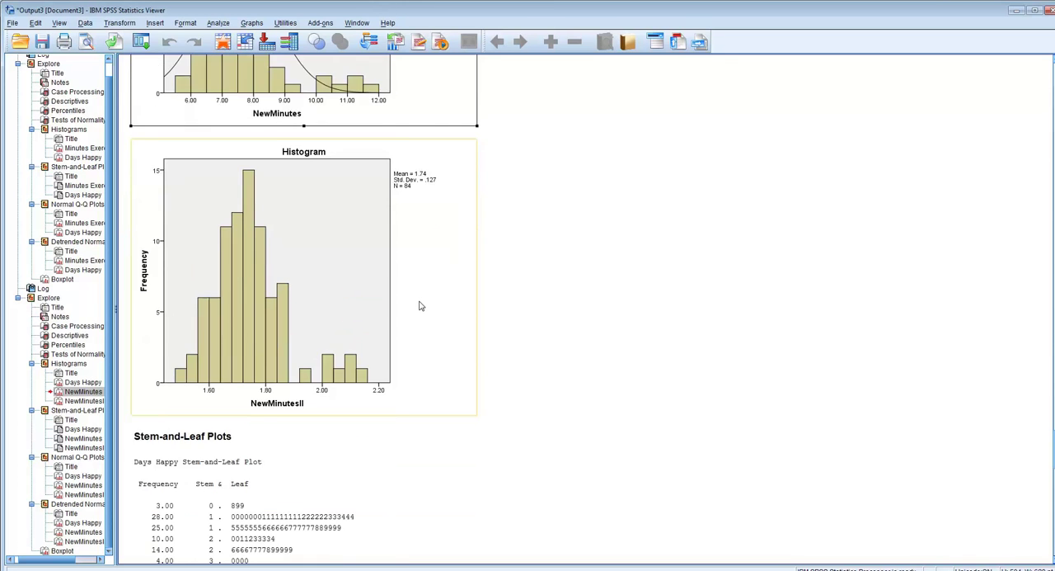
scroll(418, 306, "down", 6)
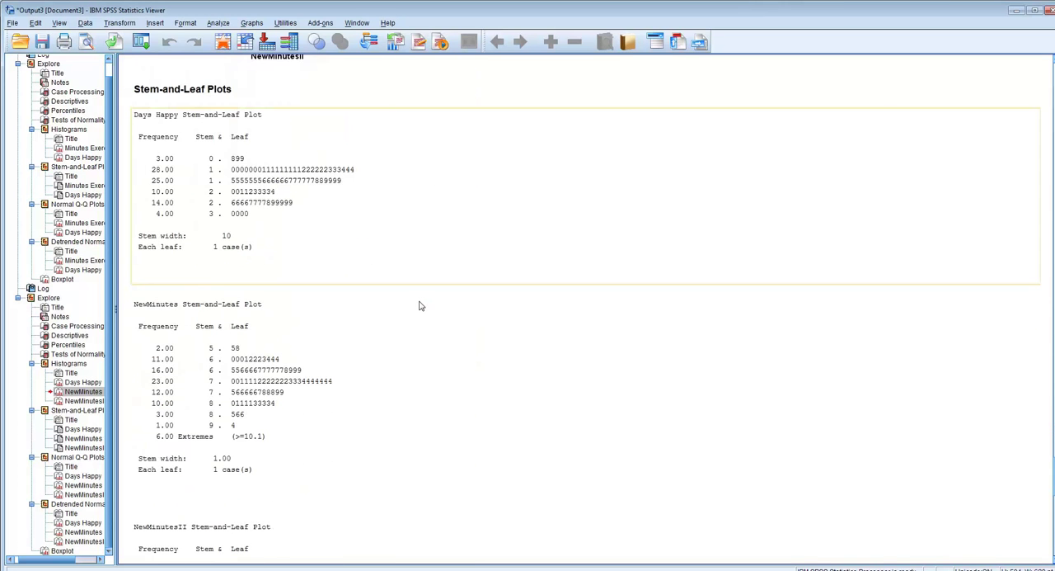
scroll(418, 306, "down", 10)
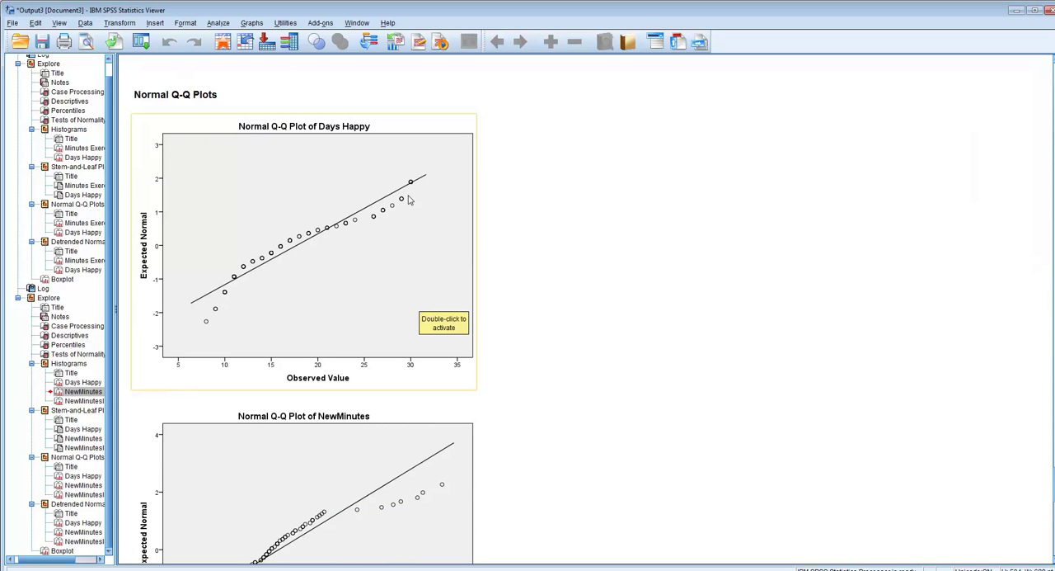
scroll(411, 303, "down", 3)
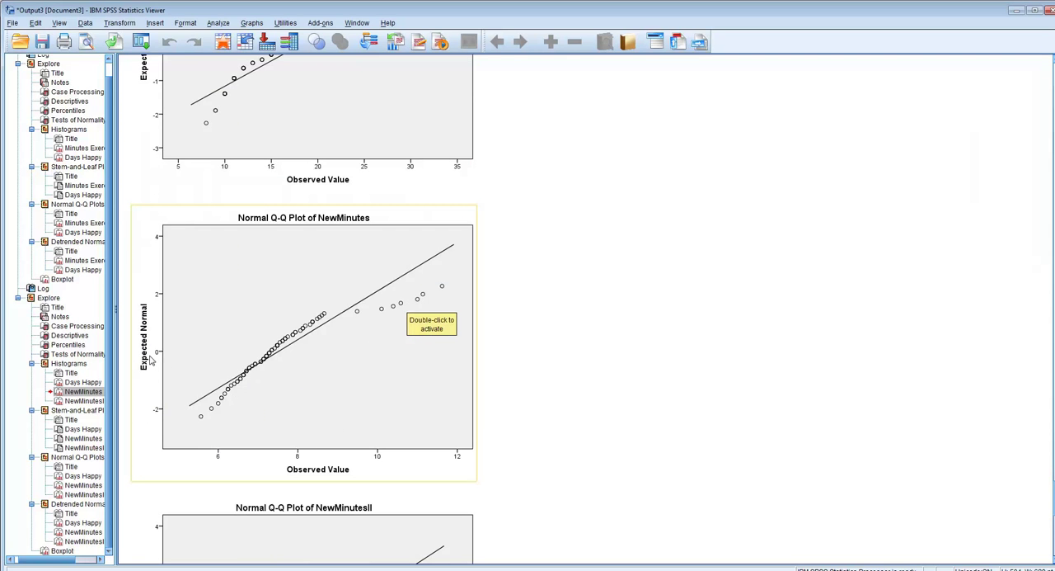
scroll(233, 338, "down", 2)
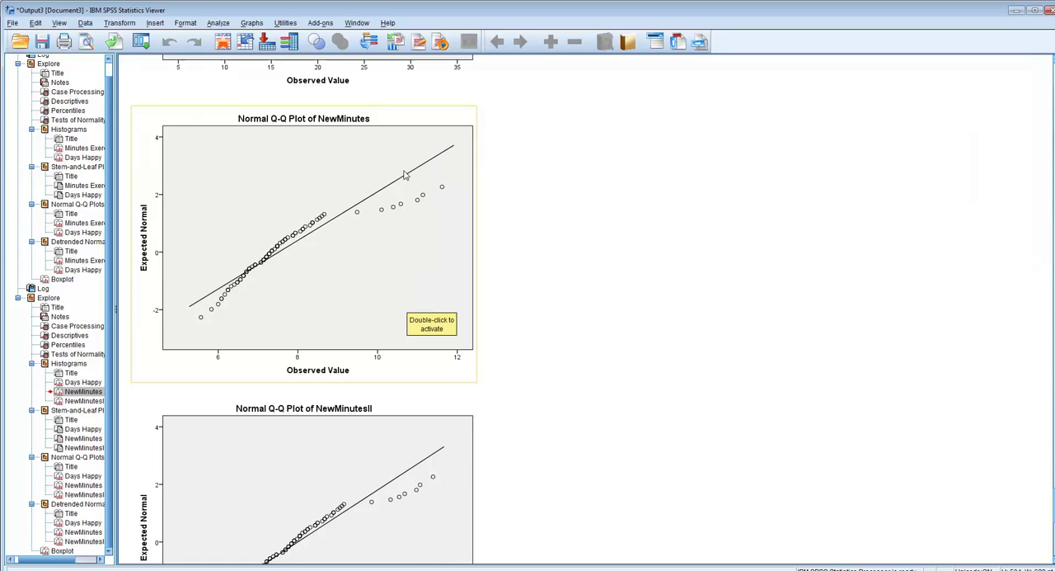
scroll(446, 329, "down", 3)
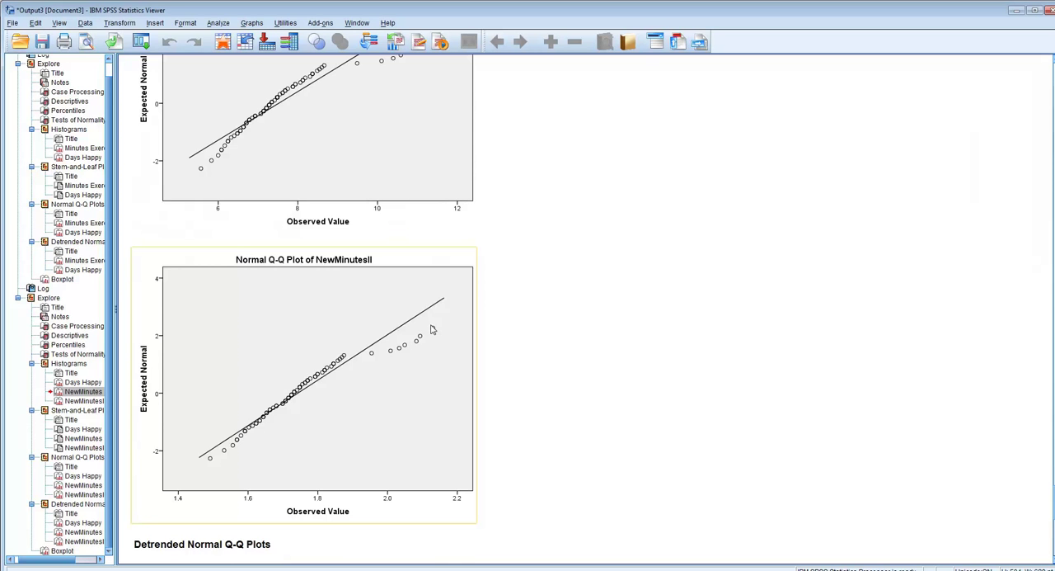
scroll(431, 329, "up", 15)
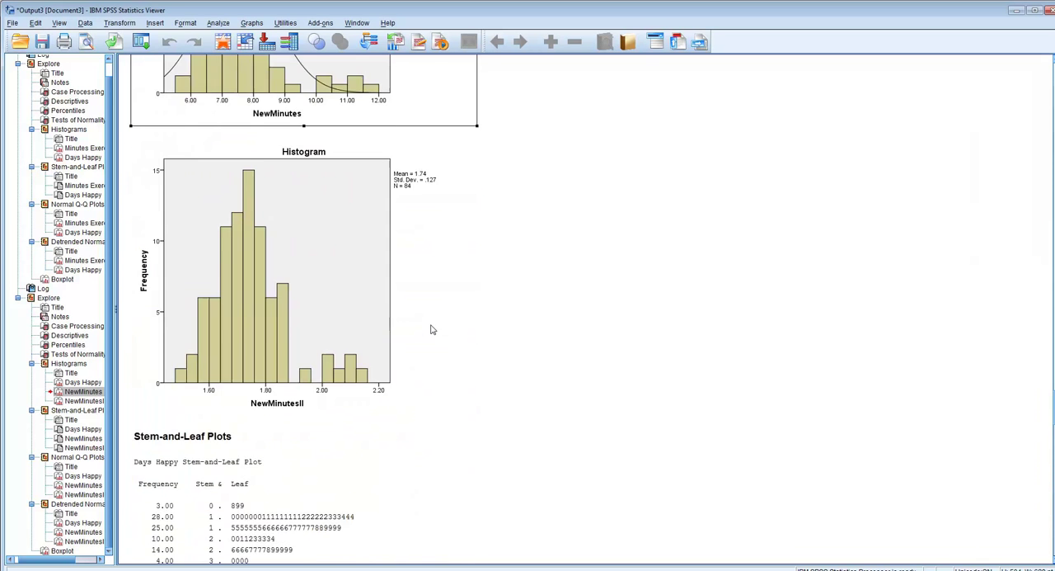
scroll(432, 330, "up", 8)
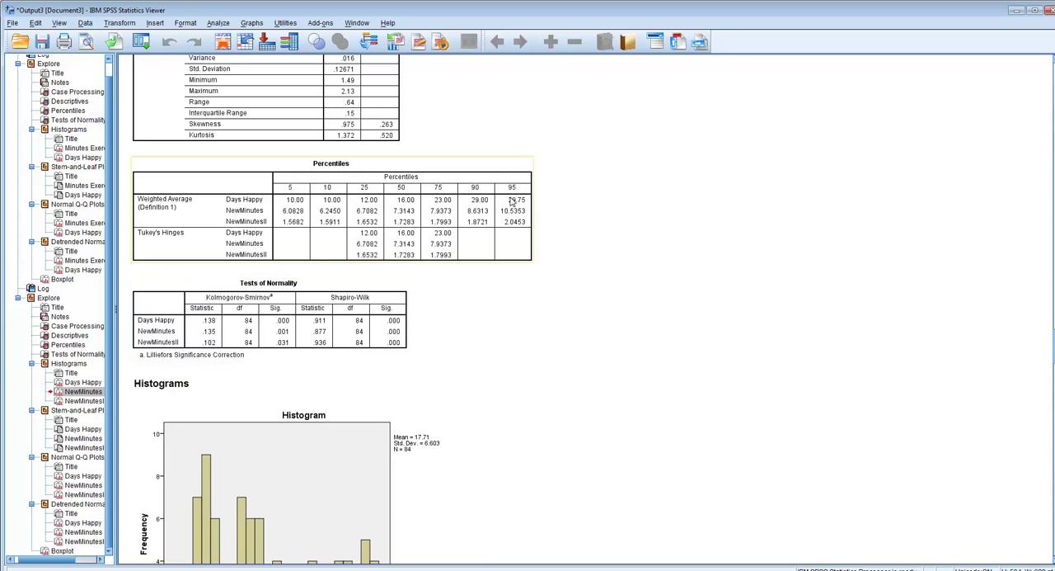
- Reset the Bivariate Correlations settings and choose Days Happy and NewMinutesII as the variables to correlate
left_click(218, 23)
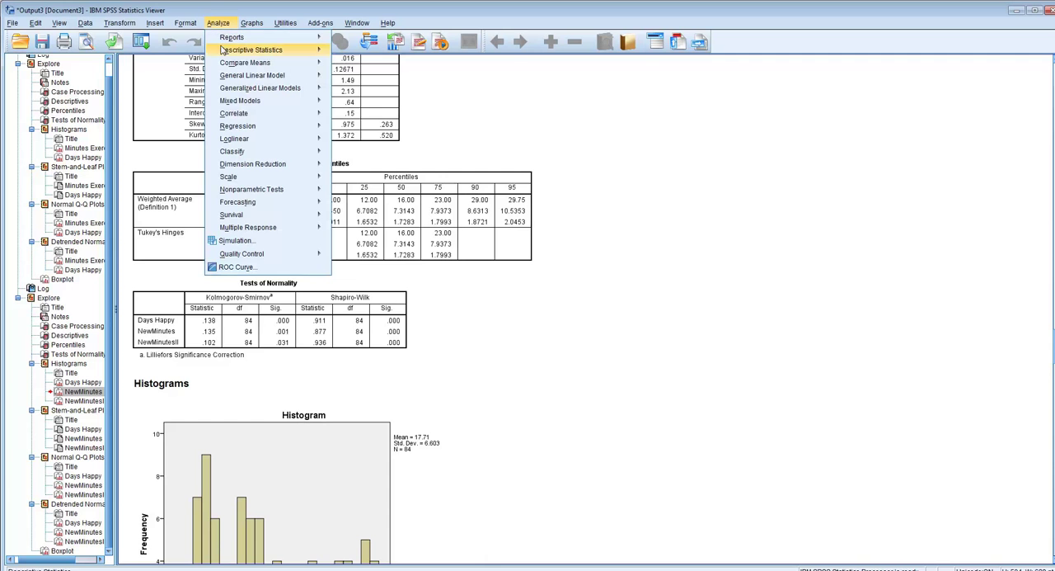
mouse_move(230, 115)
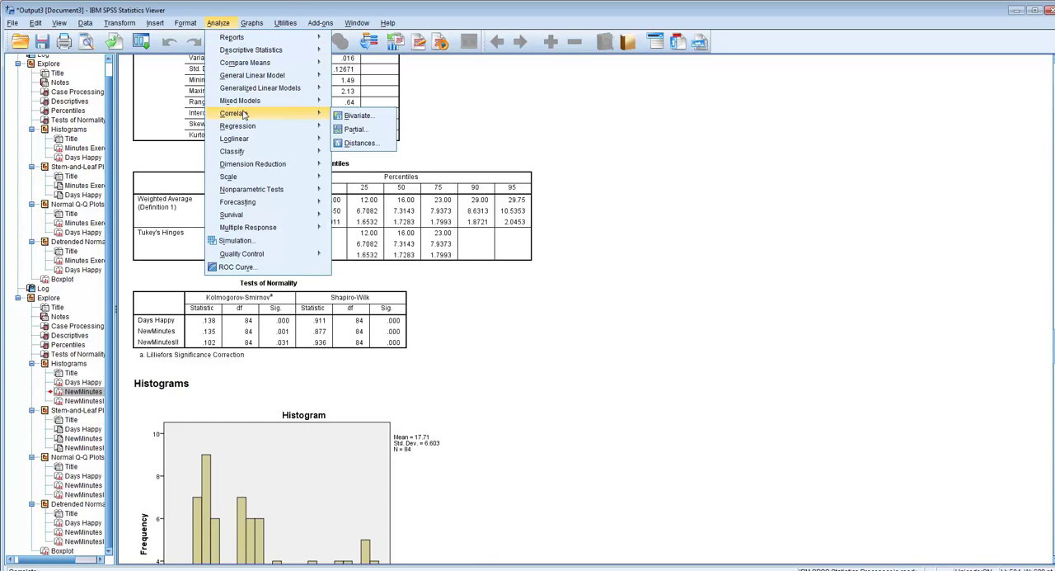
left_click(357, 115)
left_click(567, 56)
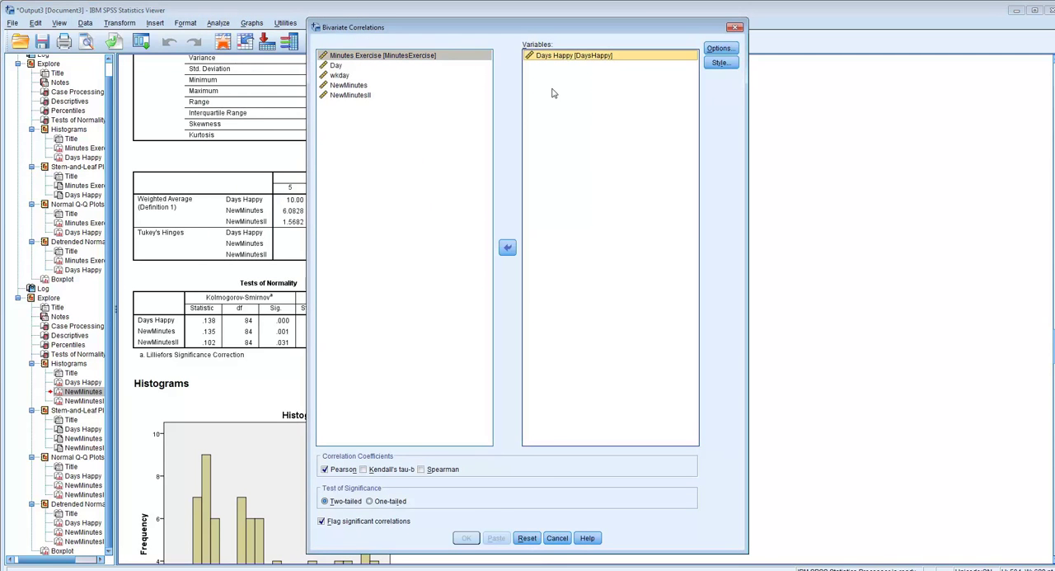
left_click(527, 537)
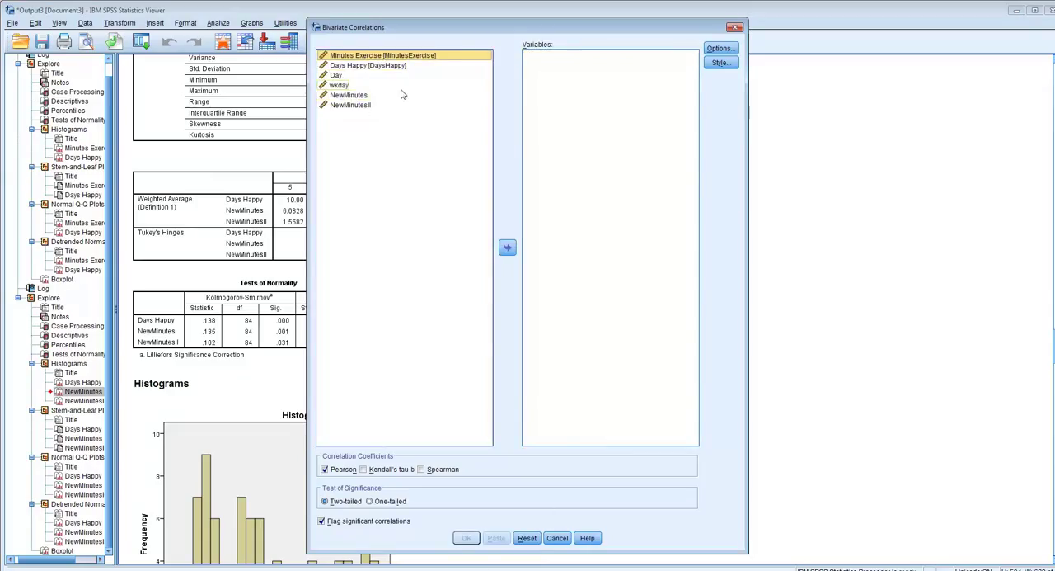
left_click(355, 69)
left_click(507, 246)
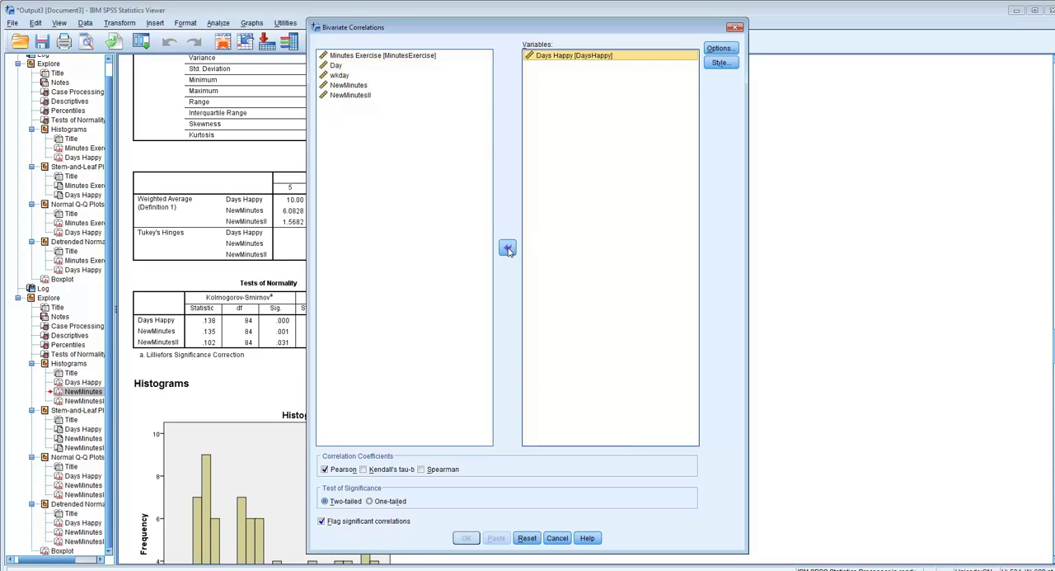
left_click(346, 97)
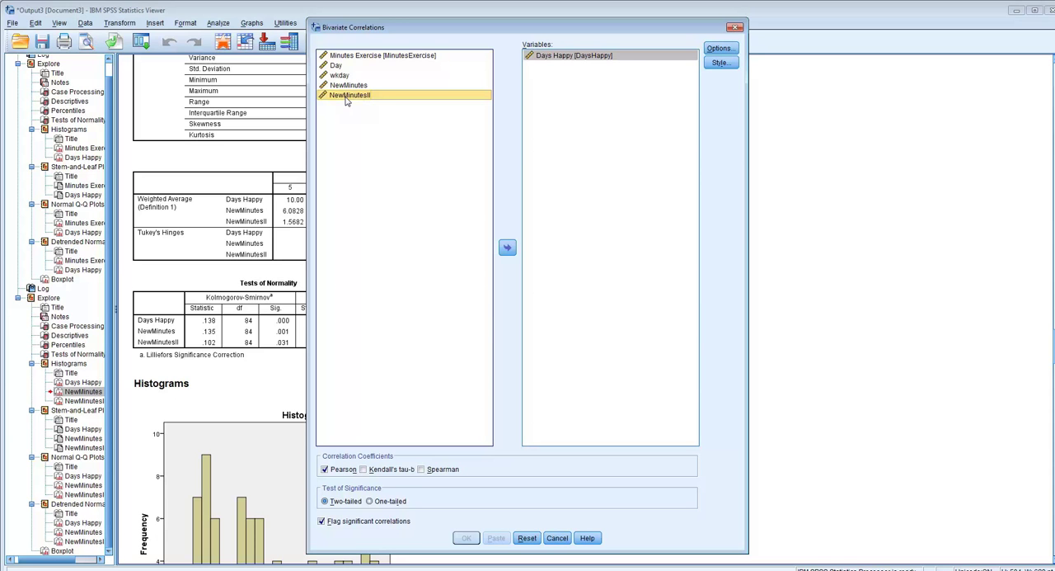
left_click(507, 248)
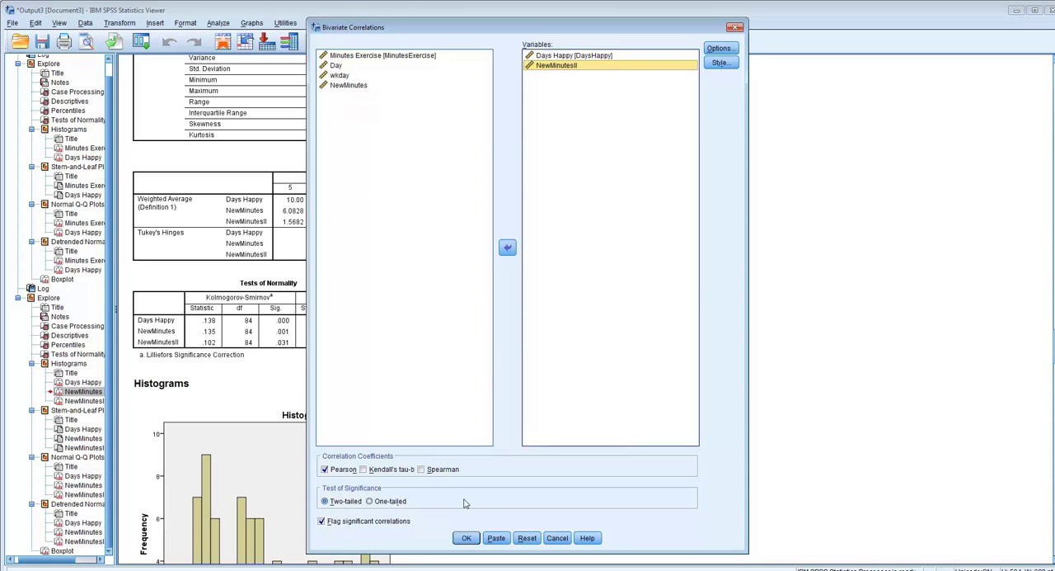
- Include means and standard deviations in the output and run the correlation of Days Happy with NewMinutesII
left_click(719, 47)
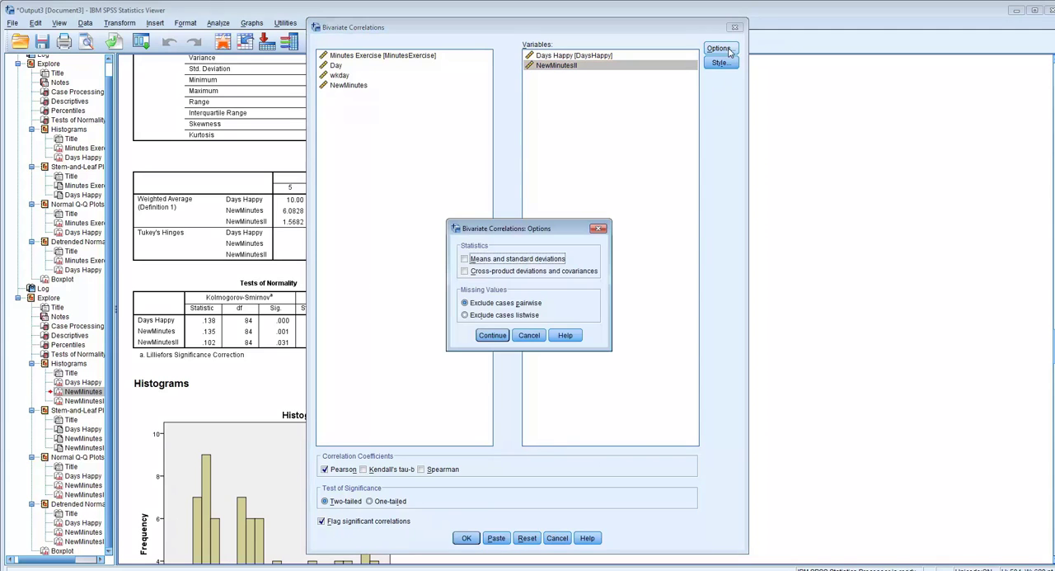
left_click(526, 261)
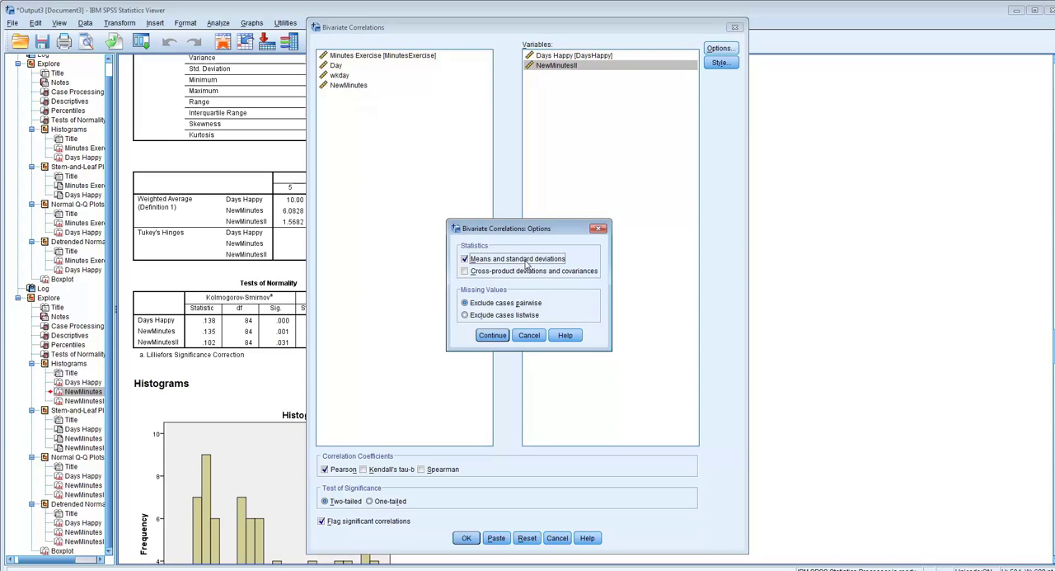
left_click(499, 335)
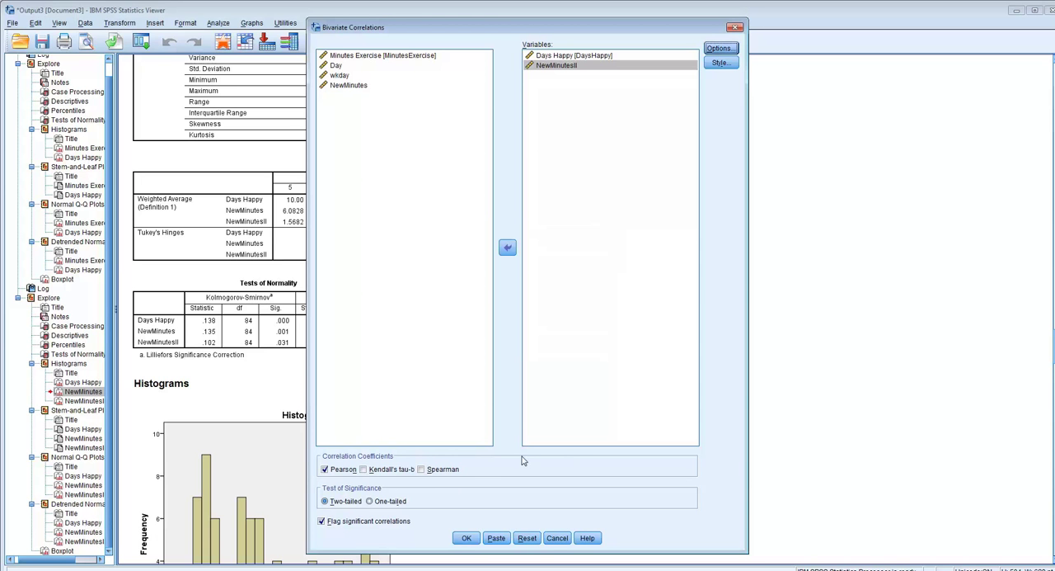
left_click(467, 537)
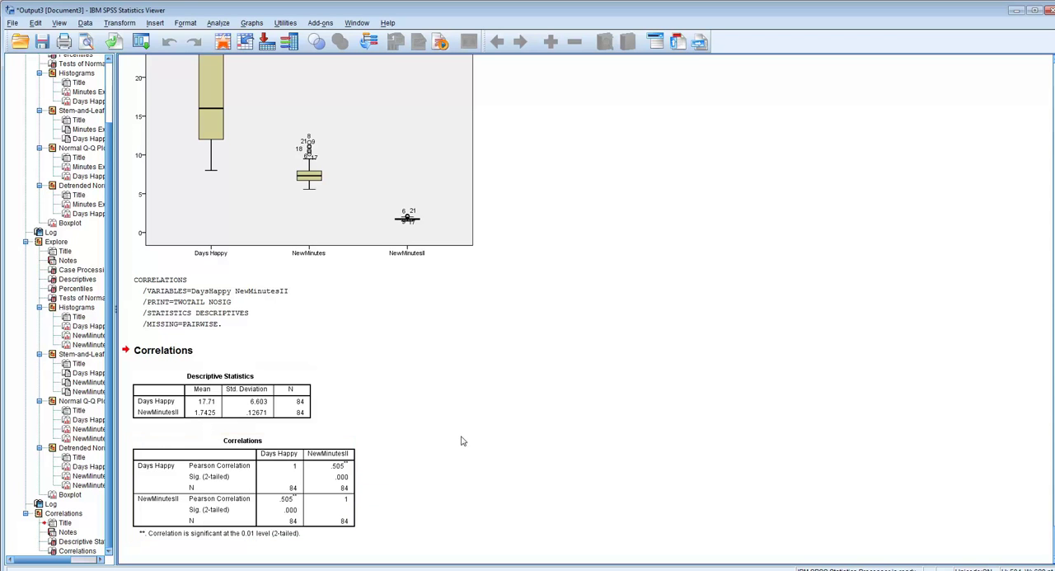
- Rerun the bivariate correlation with Minutes Exercise in place of NewMinutesII, and compare the two Correlations tables
left_click(215, 24)
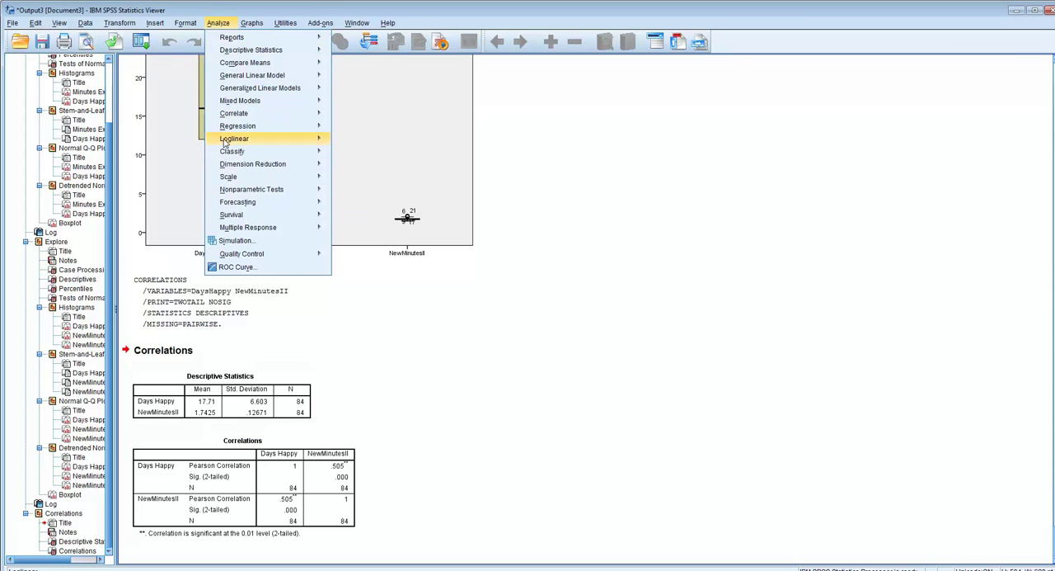
mouse_move(247, 113)
left_click(363, 114)
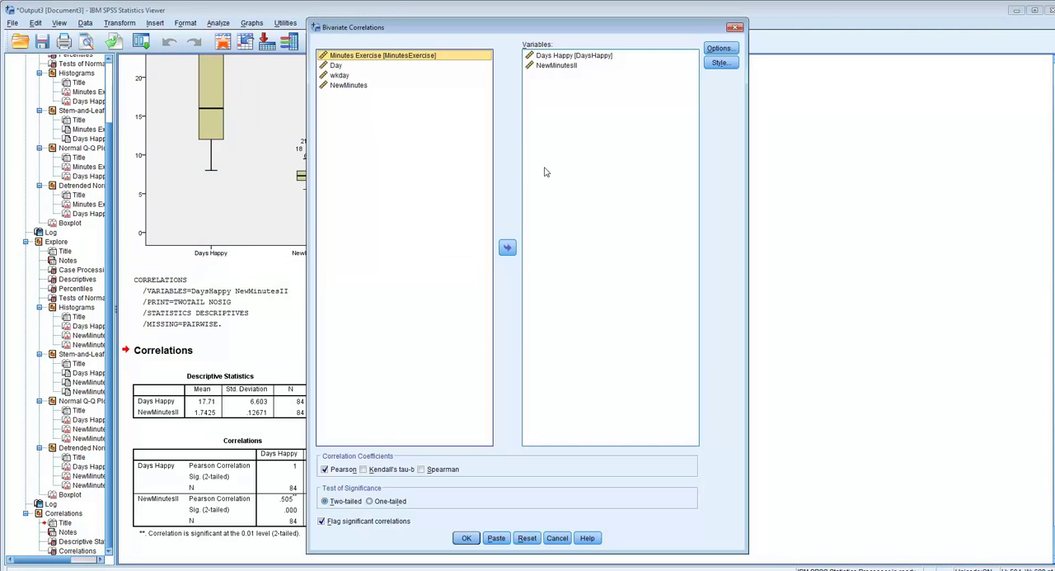
left_click(564, 66)
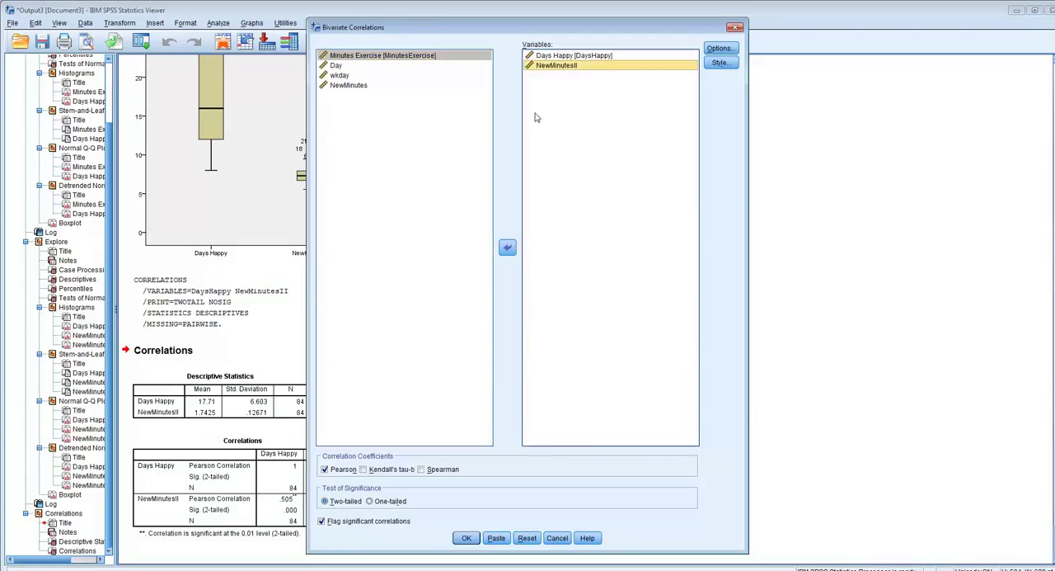
left_click(507, 247)
left_click(363, 56)
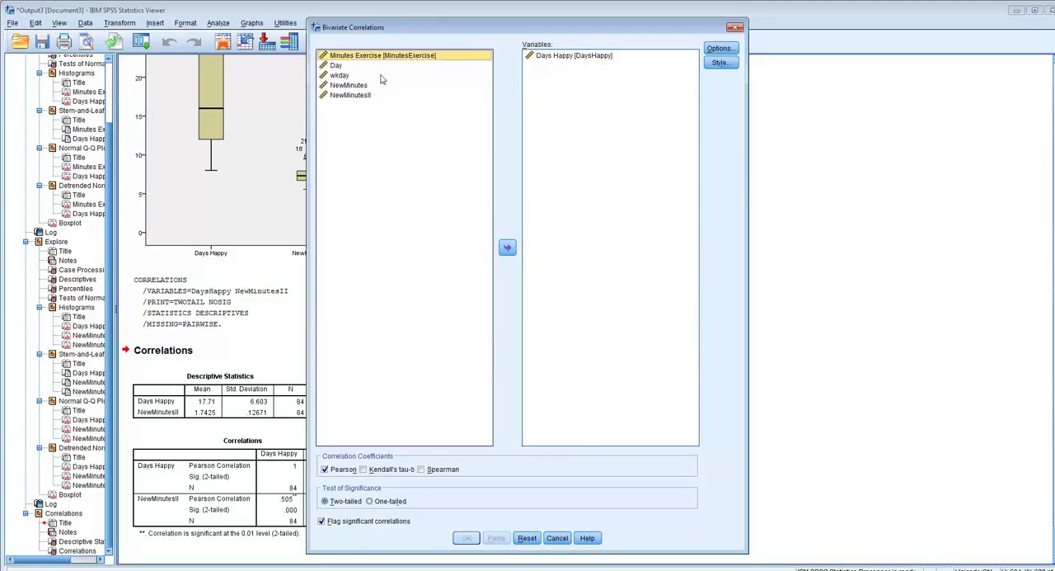
left_click(507, 248)
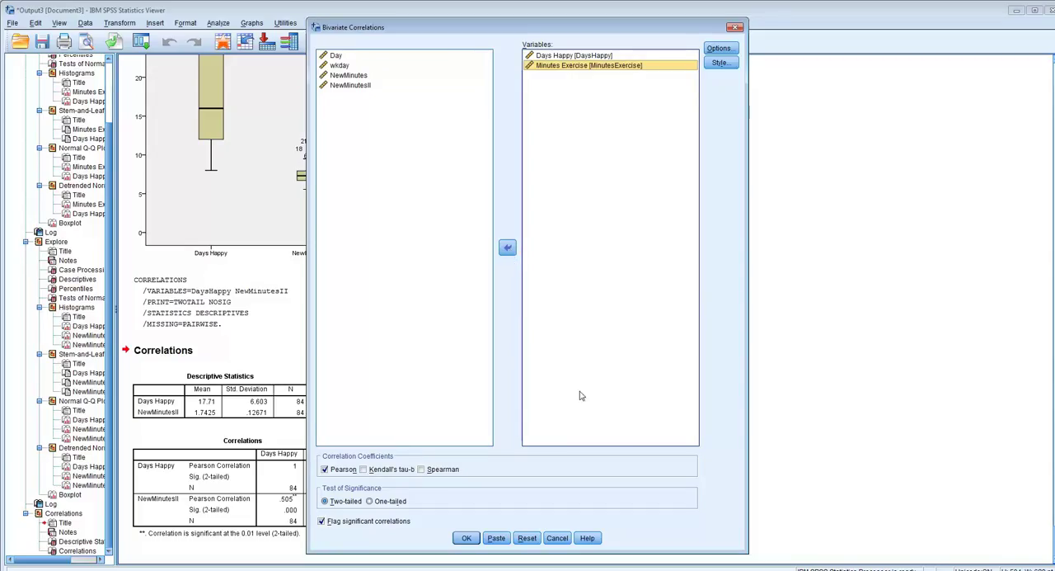
left_click(467, 538)
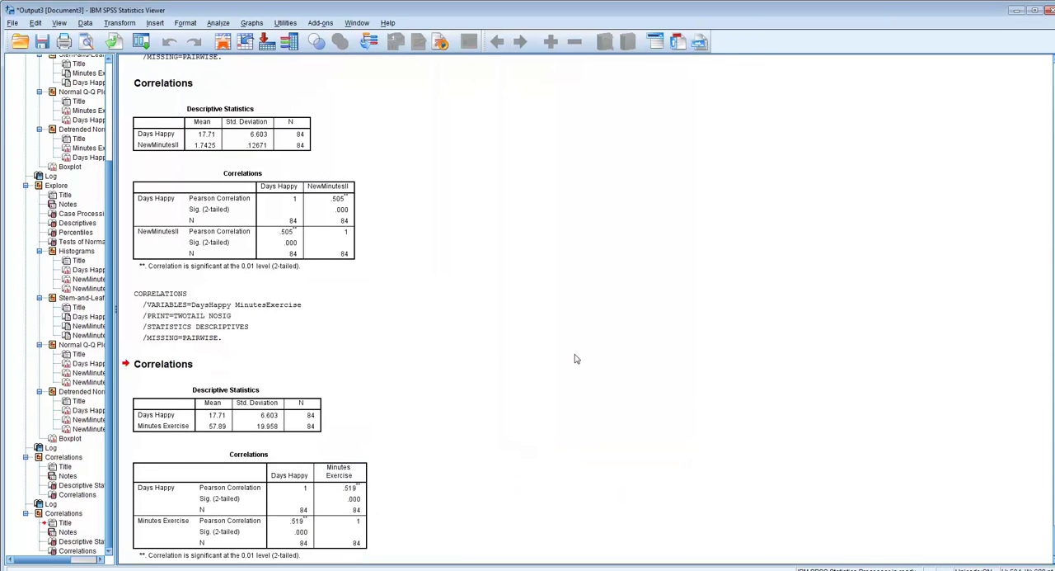
scroll(576, 359, "down", 1)
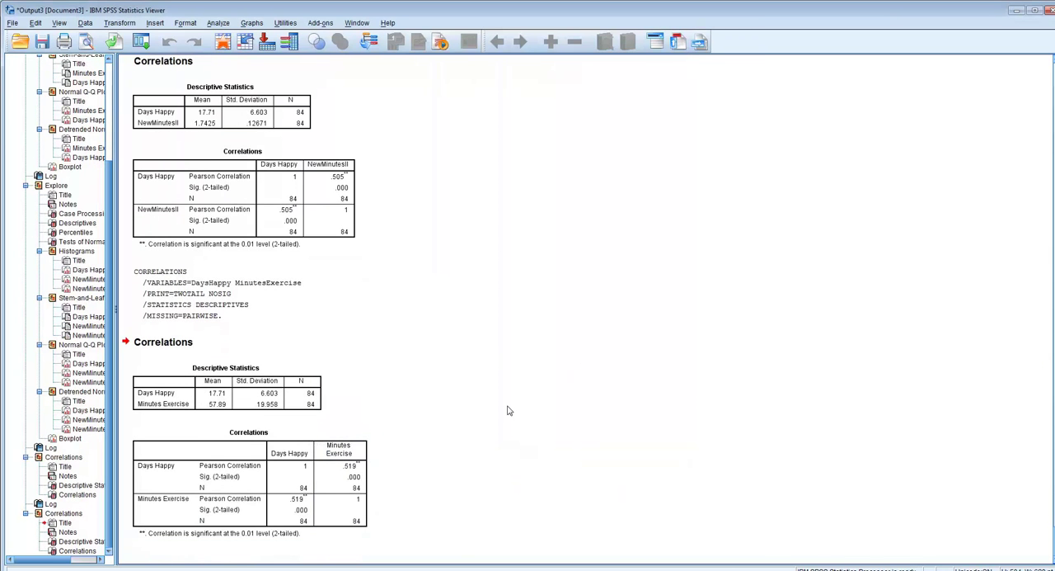
left_click(333, 190)
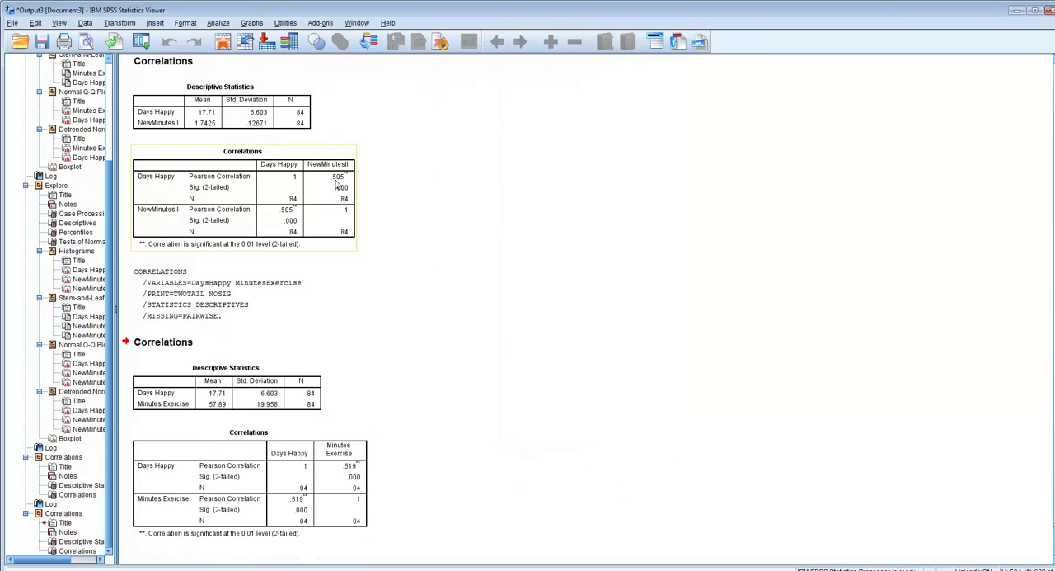